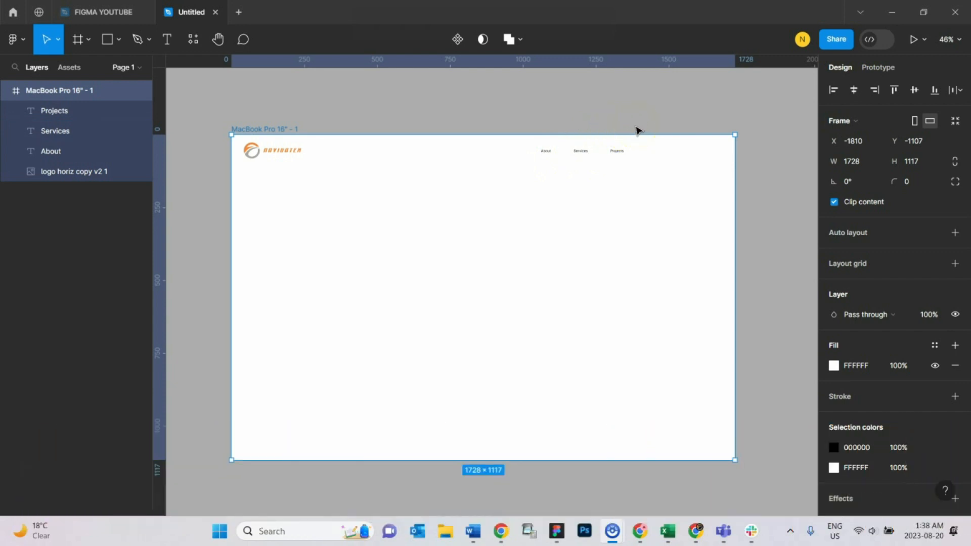
Step: Select the About, Services and Projects navigation labels and set their font size to 20
scroll(636, 242, "up", 2)
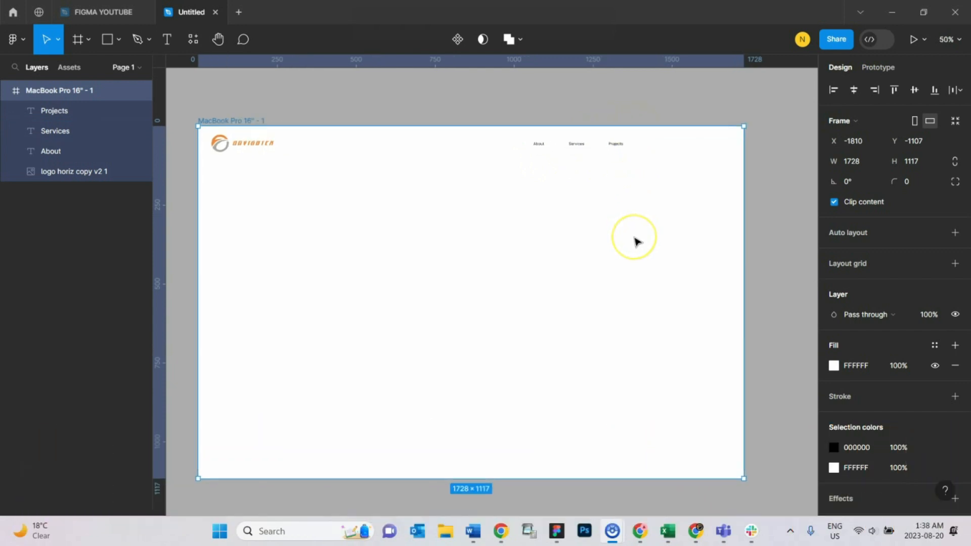
left_click_drag(636, 241, 661, 240)
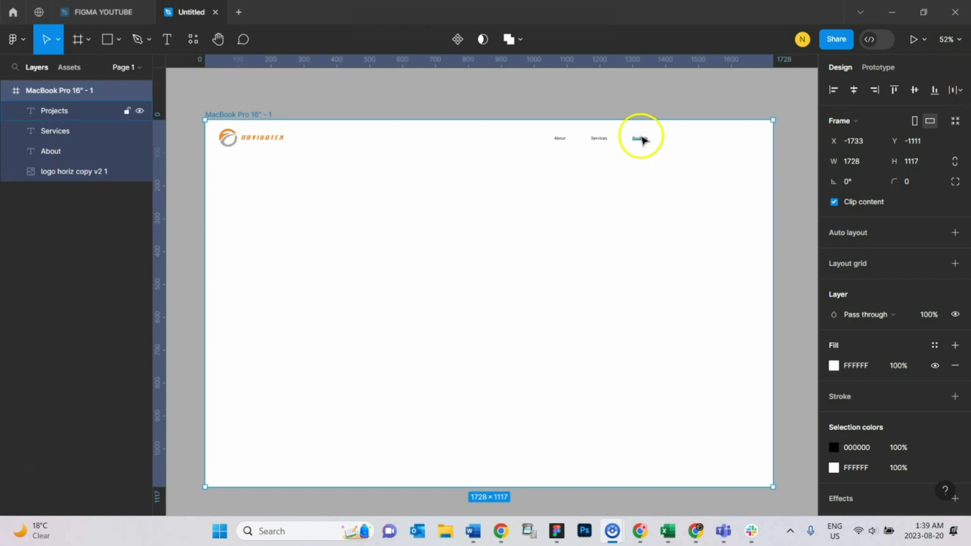
left_click(560, 139)
left_click(602, 142, "shift")
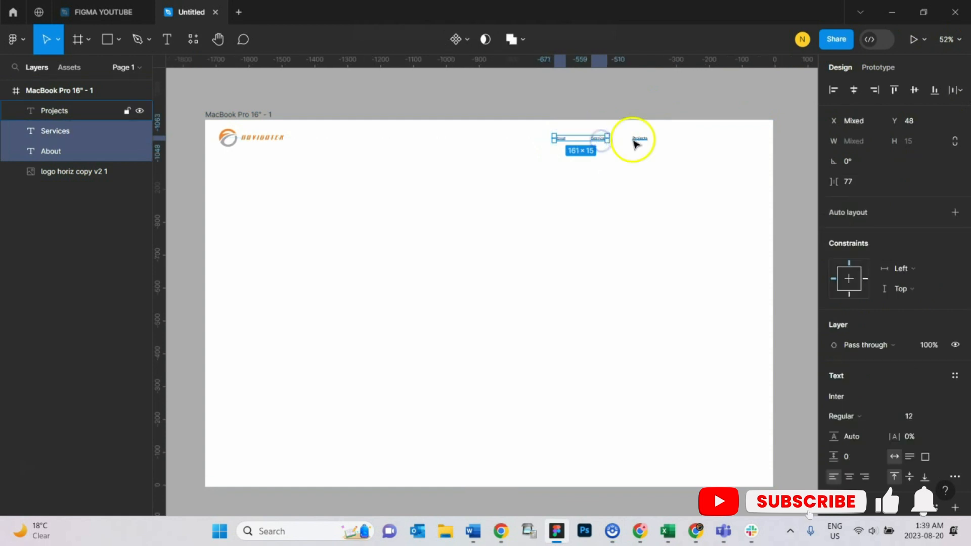
left_click(640, 141, "shift")
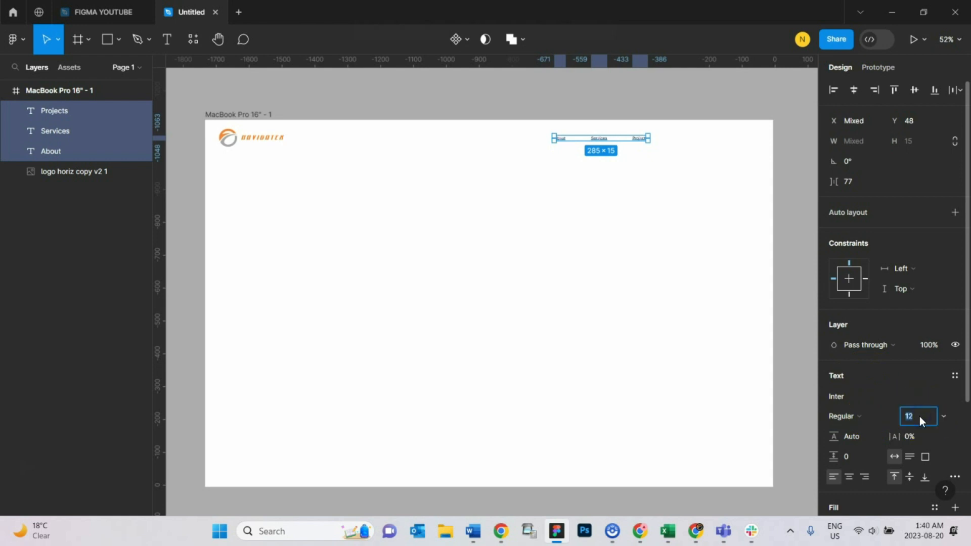
key("Return")
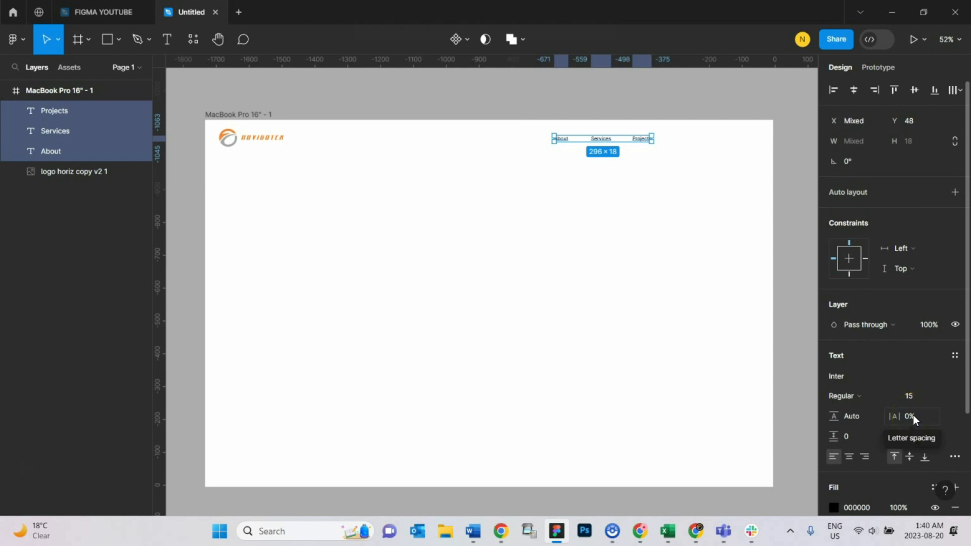
left_click(916, 399)
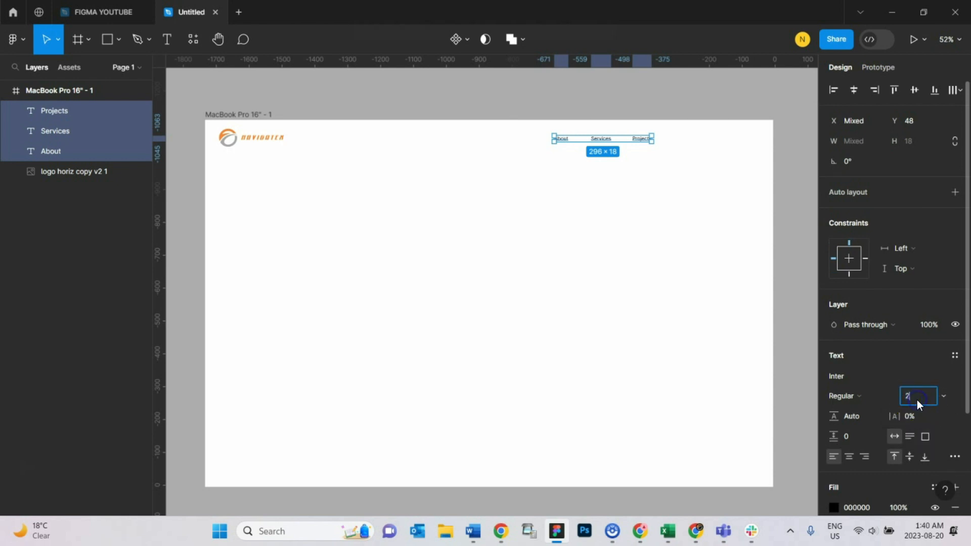
key("Return")
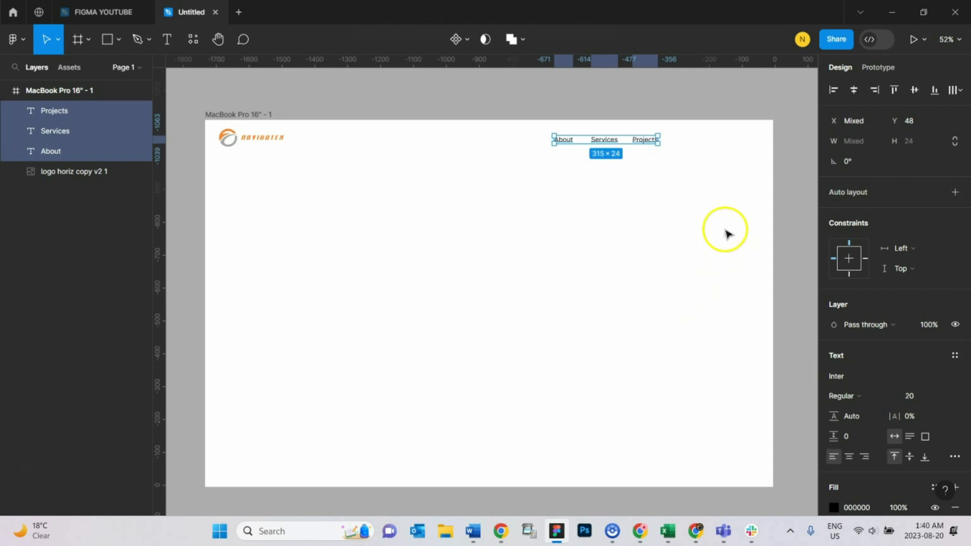
left_click(792, 158)
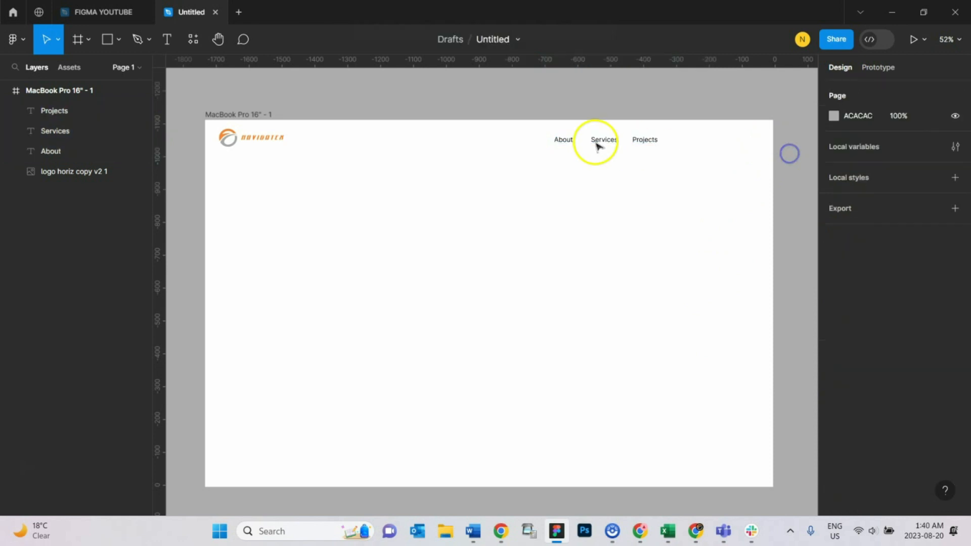
Step: Duplicate the Projects label to the right of the row and rename the copy Blog
left_click(565, 143)
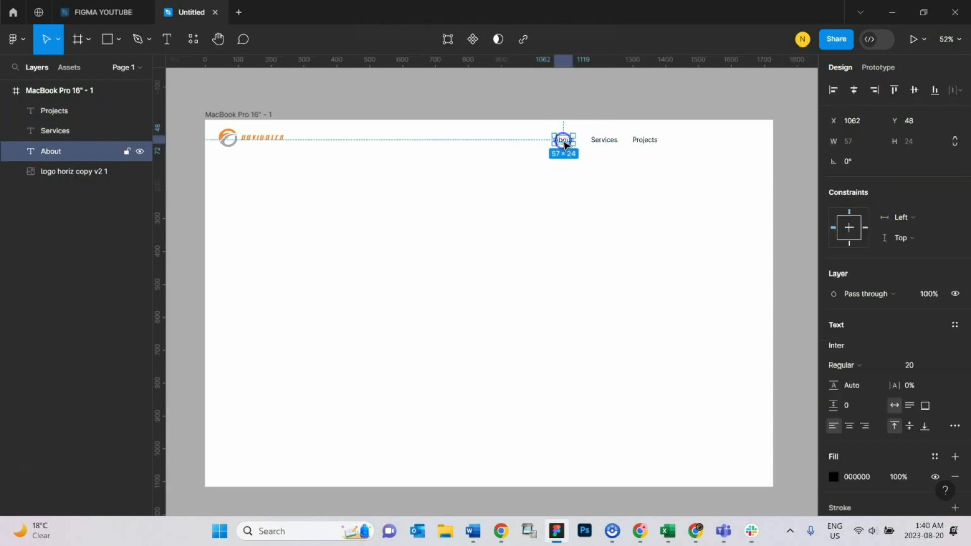
left_click(613, 144)
left_click(635, 141, "shift")
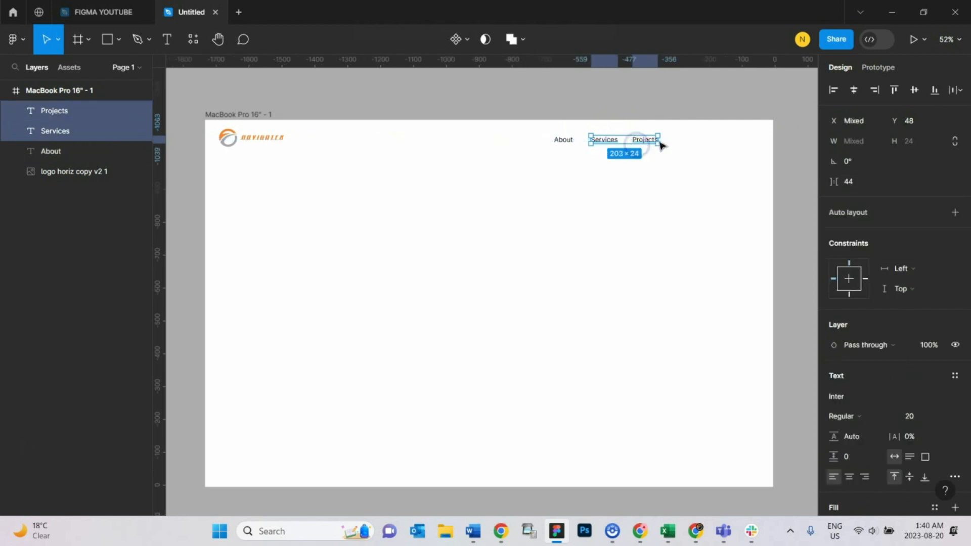
left_click(672, 102)
left_click(643, 141)
left_click_drag(644, 139, 690, 143)
double_click(688, 142)
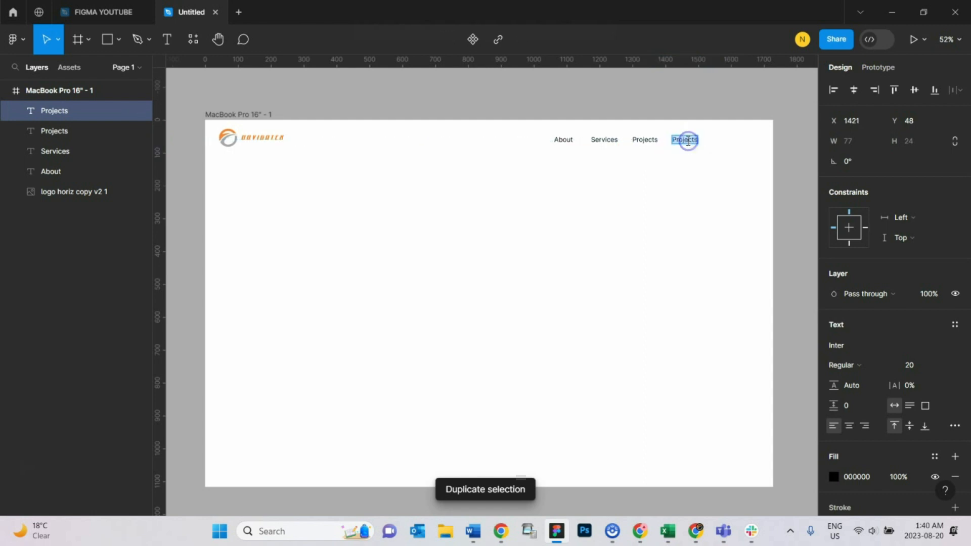
type("Blog")
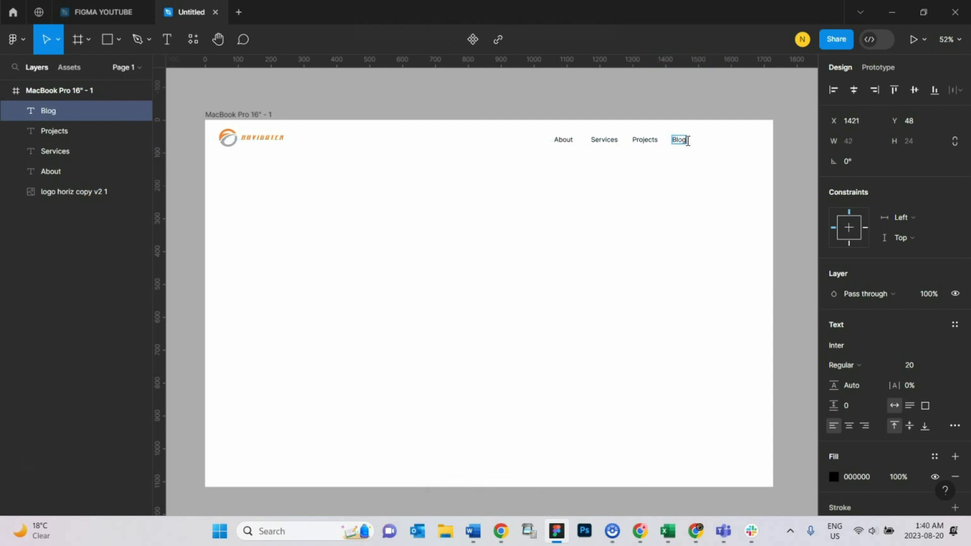
left_click(704, 104)
Step: Duplicate the Blog label, move the copy further right and rename it Contact
key("ctrl+d")
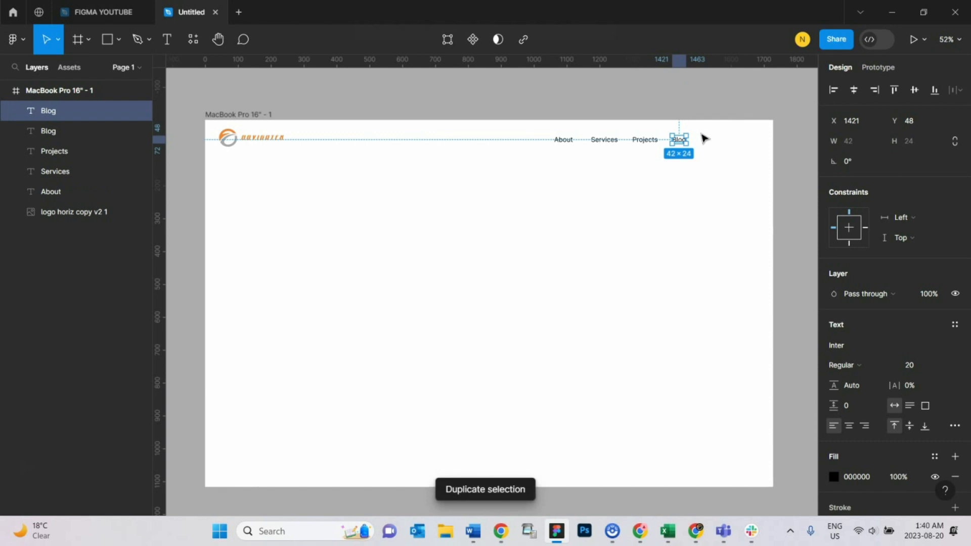
left_click_drag(683, 145, 715, 138)
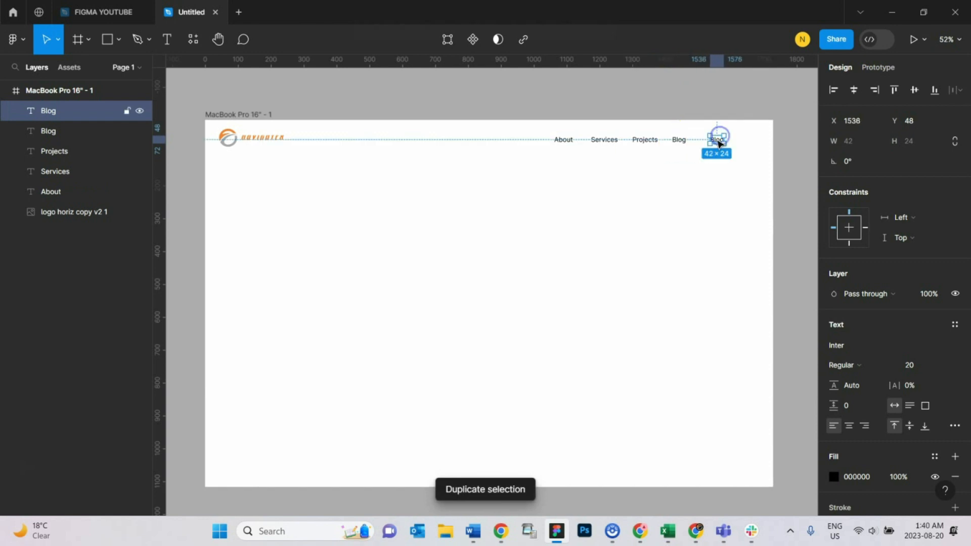
double_click(717, 140)
type("Contact")
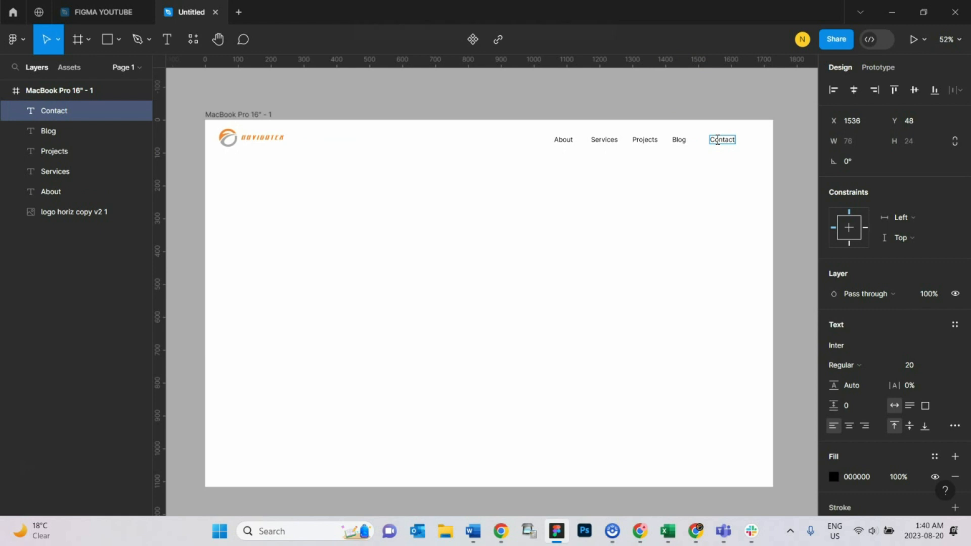
left_click(690, 102)
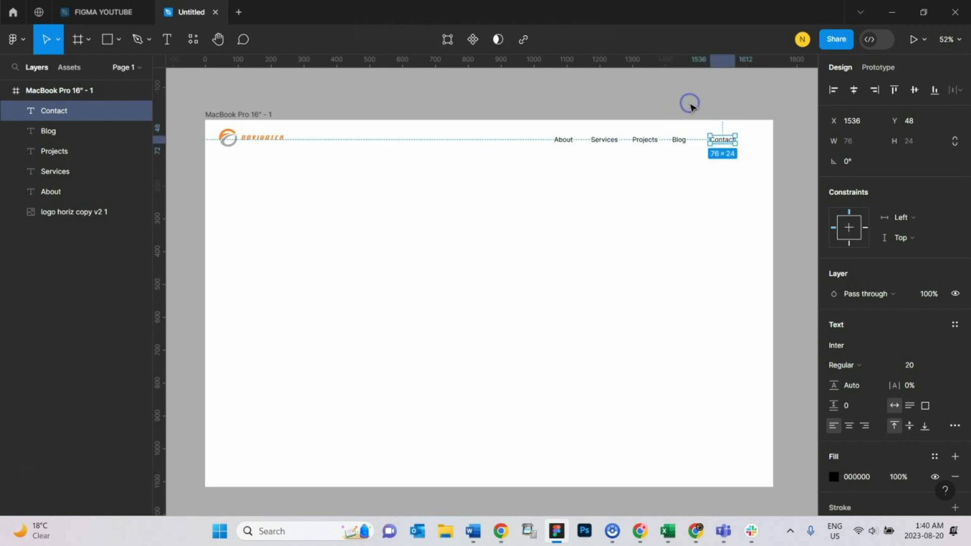
left_click(691, 104)
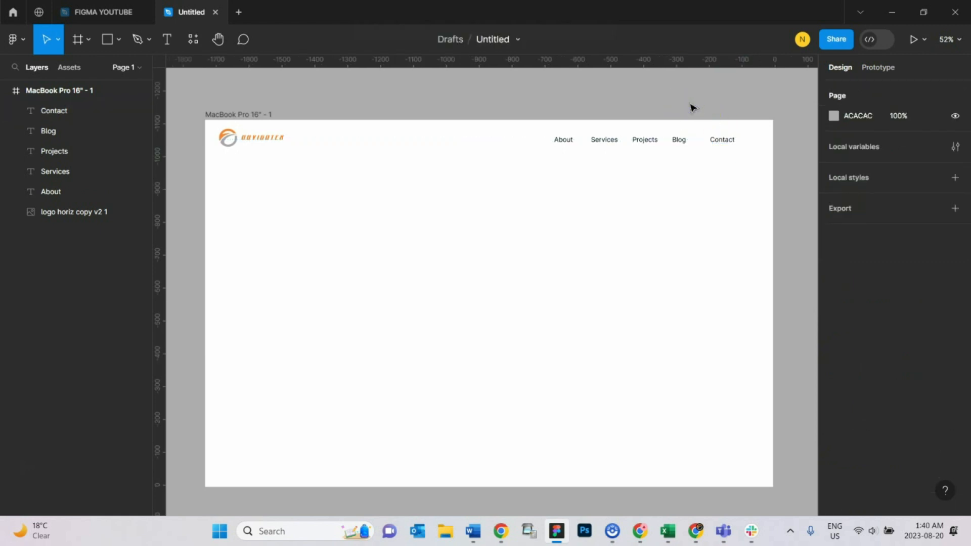
Step: Reposition the navigation labels so About, Services, Projects, Blog and Contact are evenly spaced
left_click(567, 145)
left_click_drag(567, 146, 600, 143)
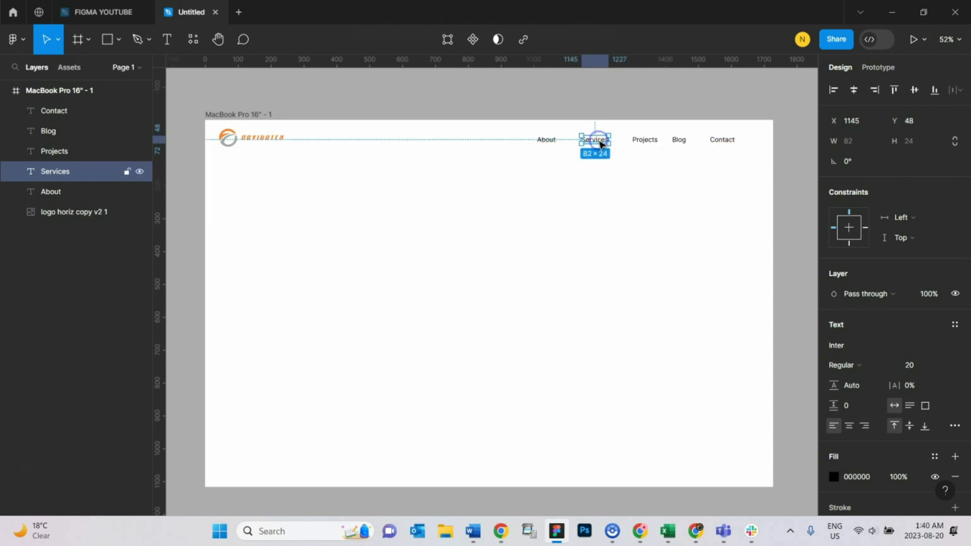
left_click(680, 141)
left_click_drag(681, 142, 691, 139)
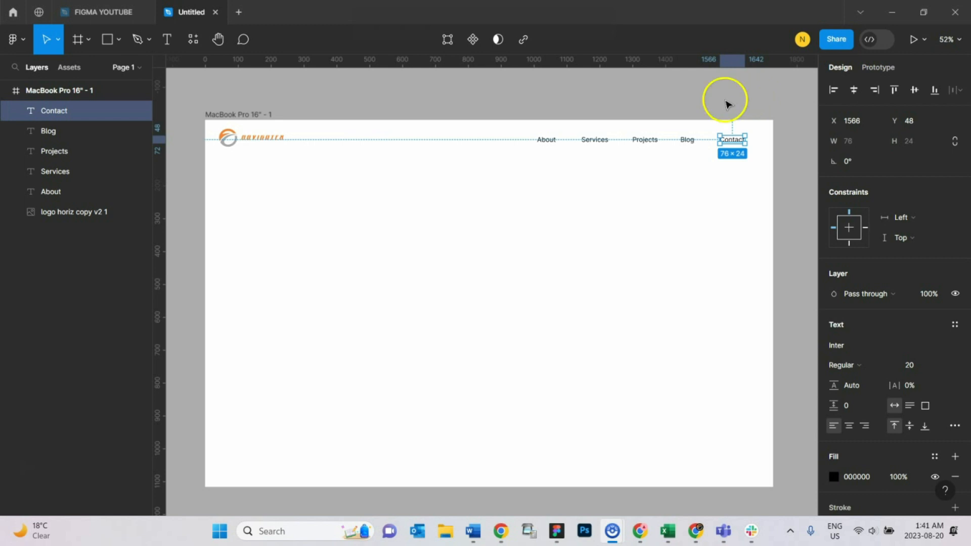
left_click(558, 99)
left_click(793, 180)
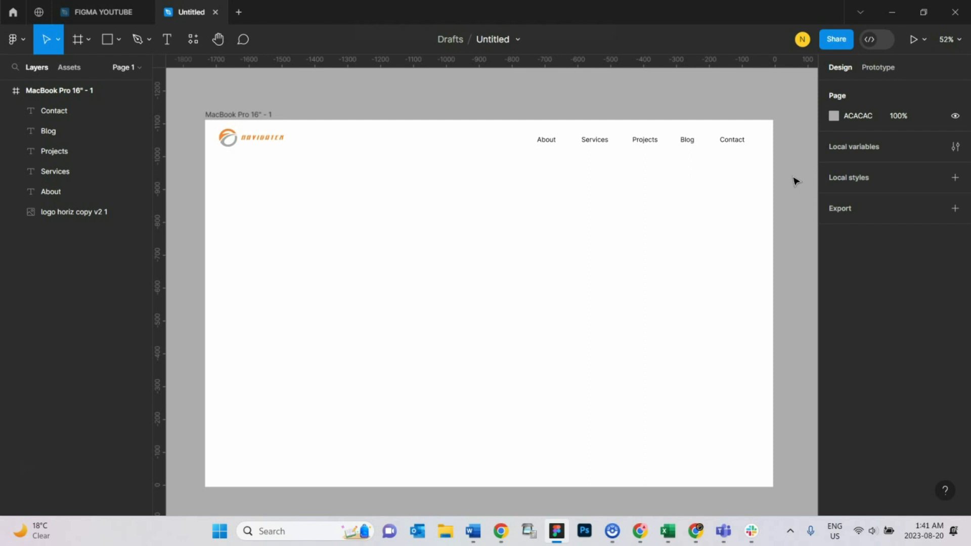
Step: Draw a full-width rectangle about 1728 × 685 directly below the navigation bar
key("r")
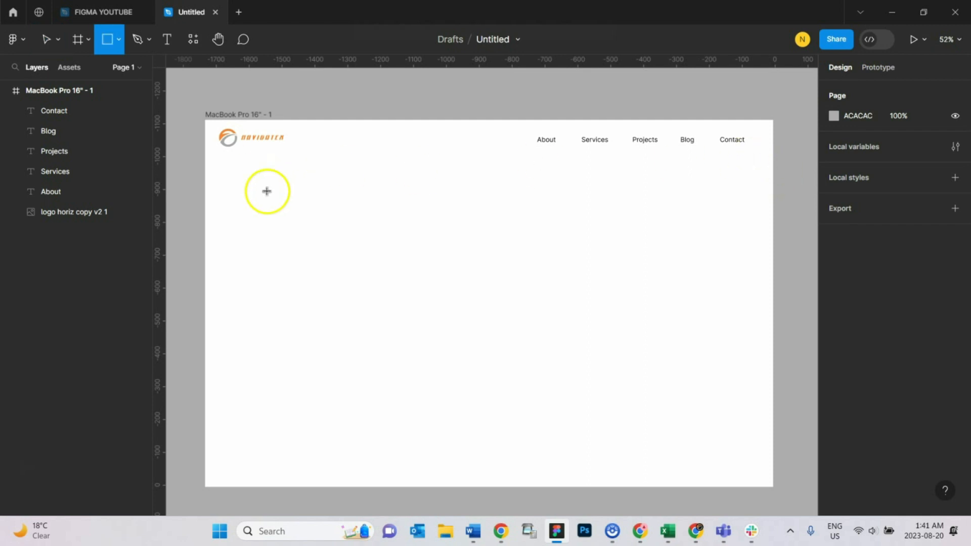
left_click_drag(205, 156, 777, 383)
left_click(269, 92)
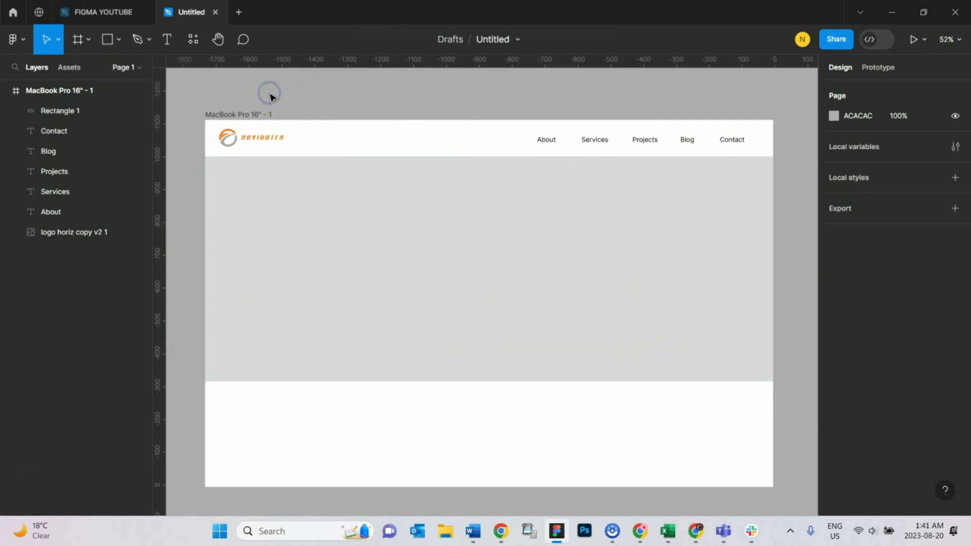
left_click(366, 194)
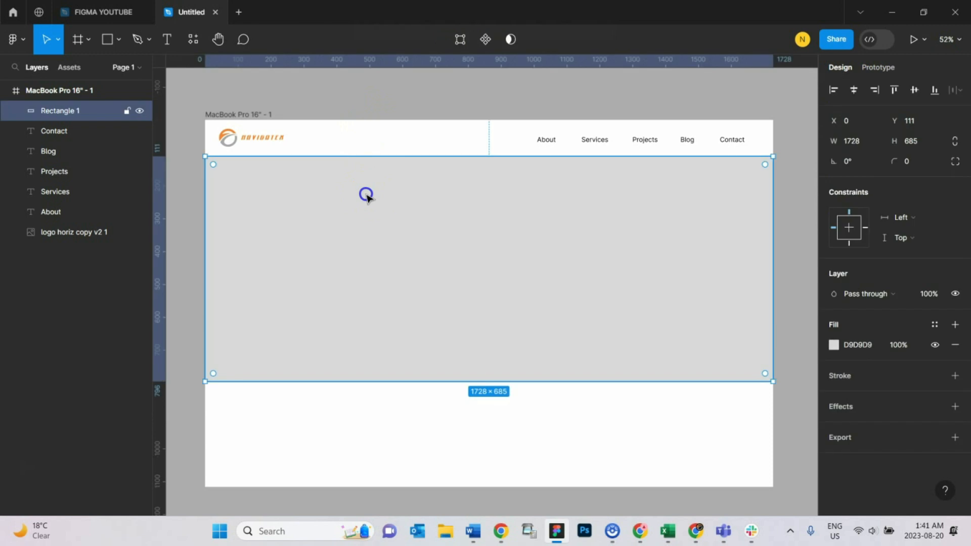
left_click(298, 104)
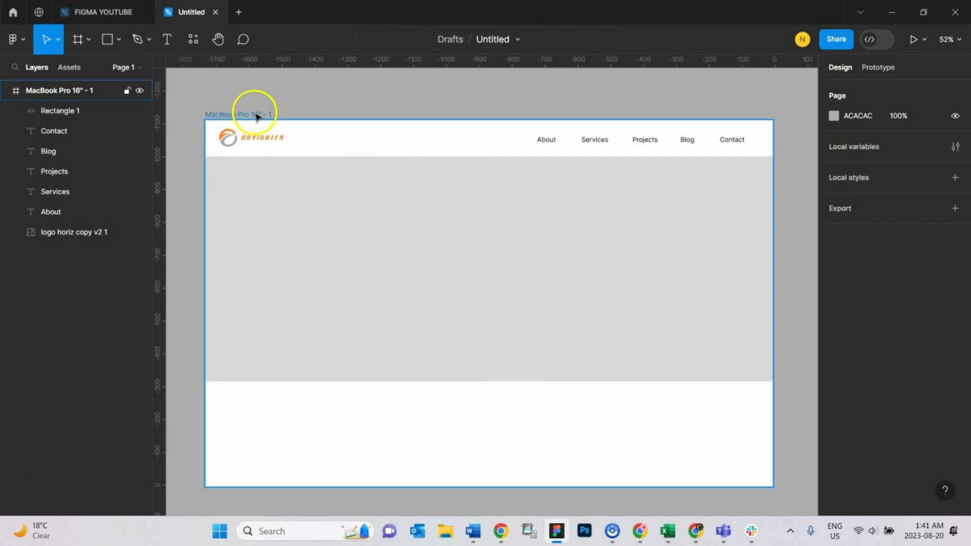
left_click(254, 112)
mouse_move(303, 200)
left_mouse_down()
mouse_move(438, 219)
mouse_move(277, 214)
mouse_move(317, 204)
mouse_move(300, 196)
left_mouse_up()
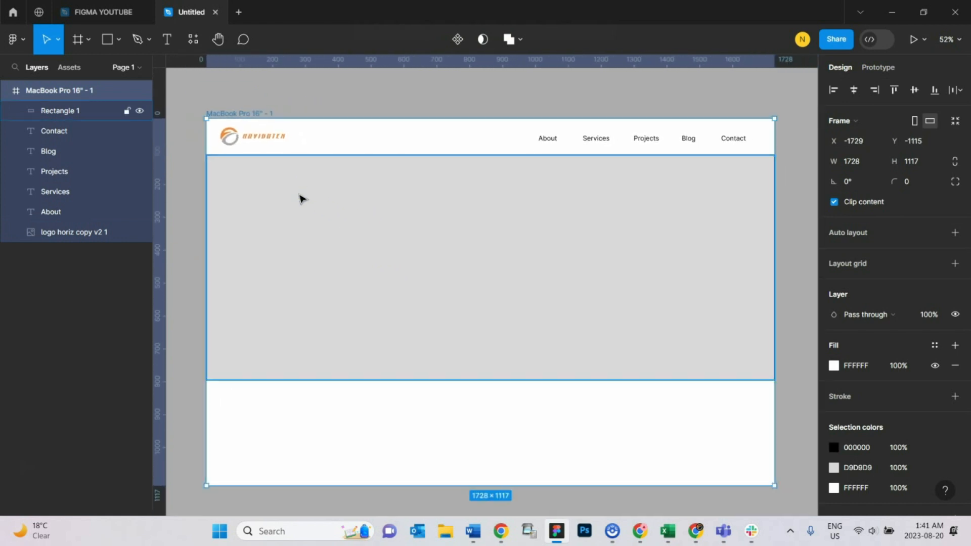
left_click(376, 263)
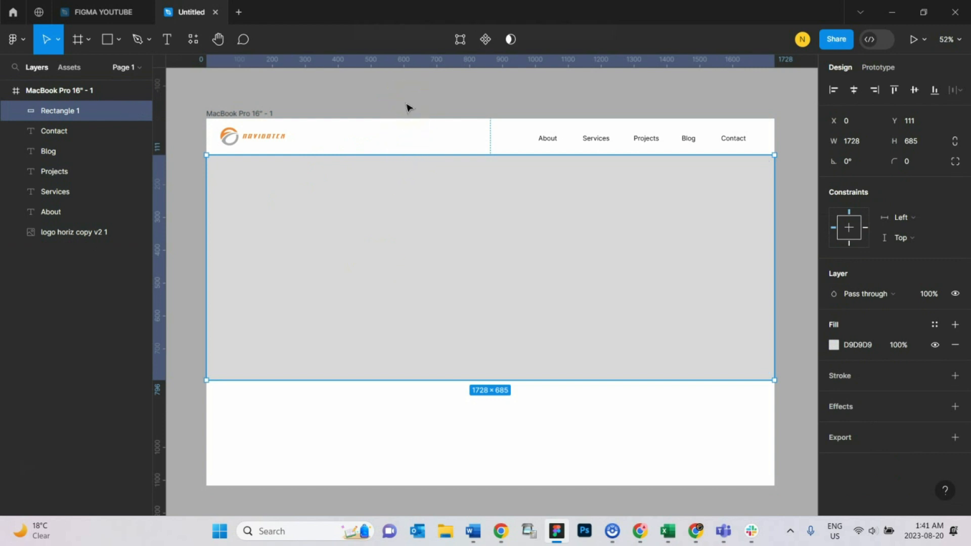
left_click(462, 95)
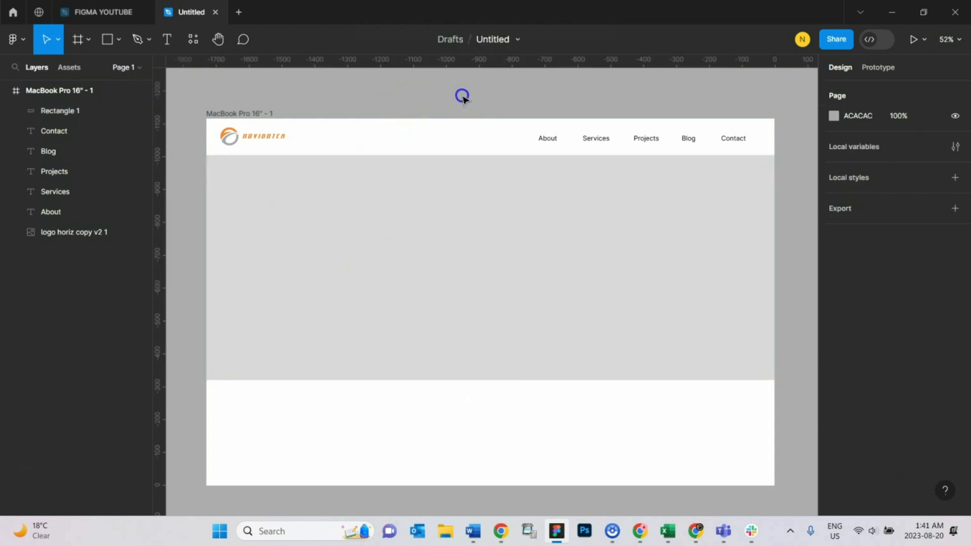
left_click(27, 41)
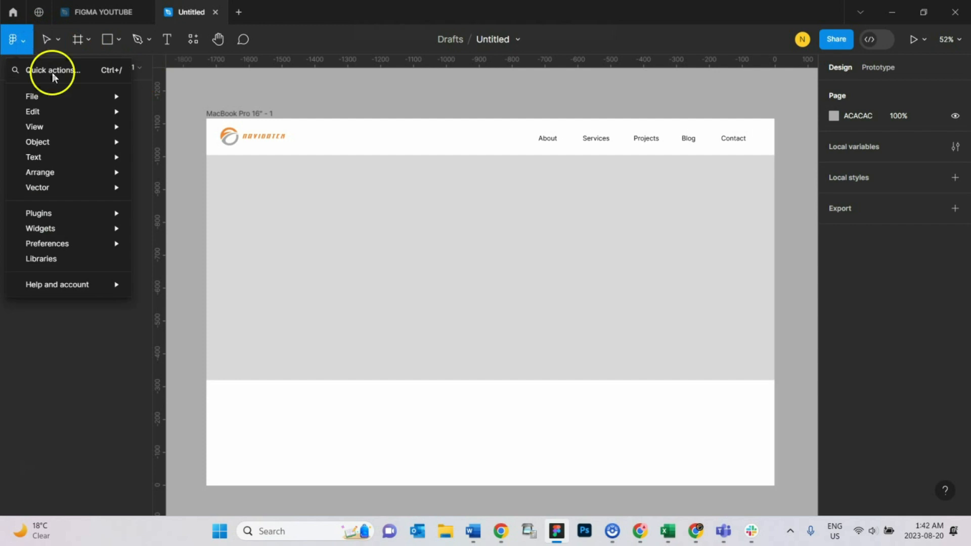
mouse_move(84, 110)
mouse_move(116, 101)
left_click(184, 153)
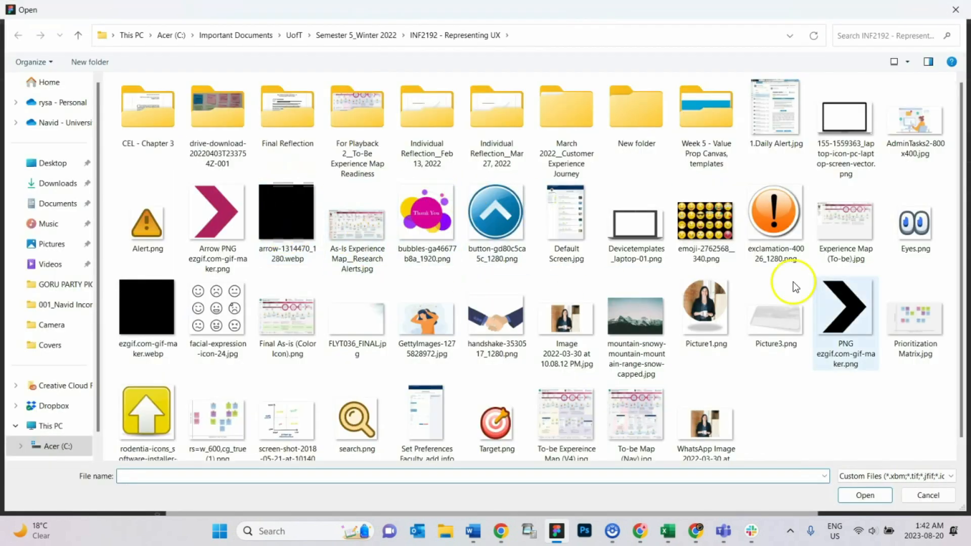
left_click(956, 9)
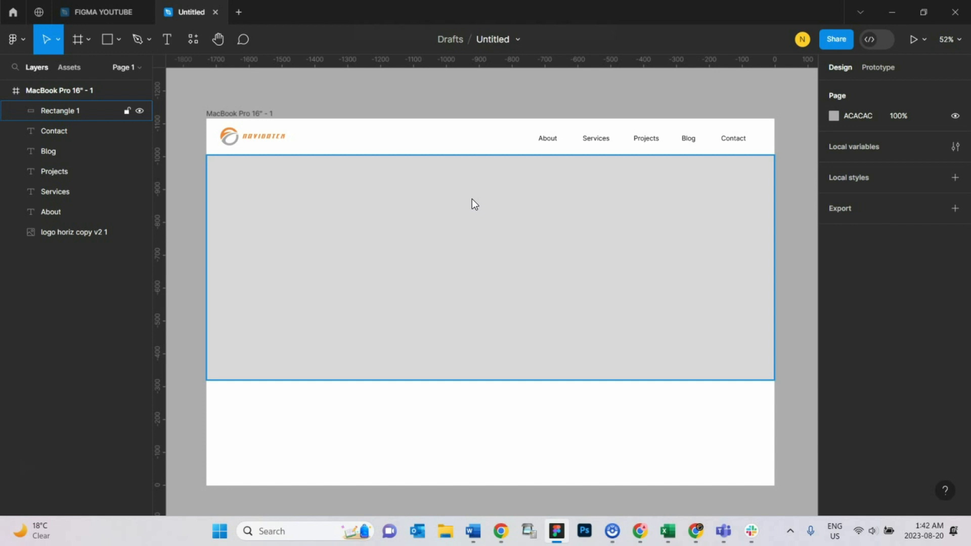
Step: Open the Unsplash plugin with the hero rectangle selected
left_click(419, 88)
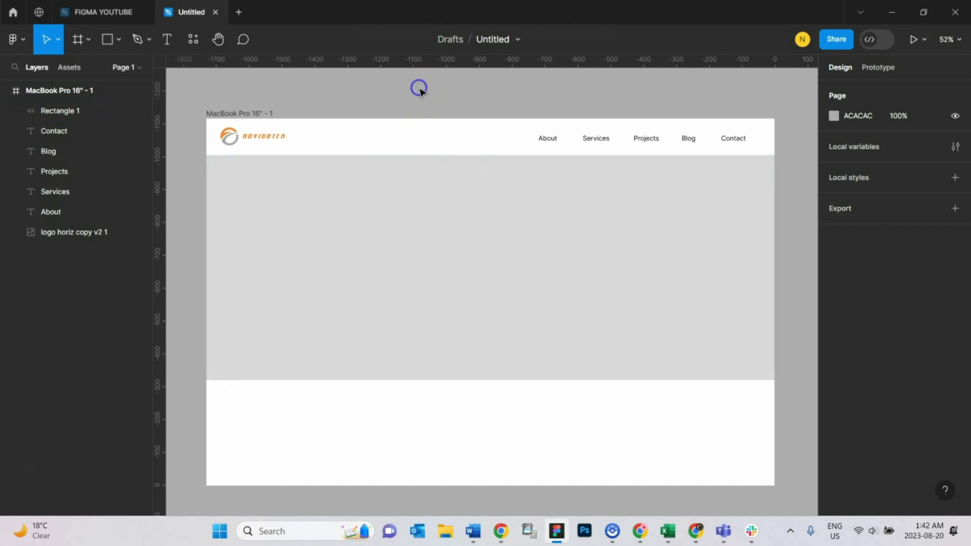
left_click(360, 229)
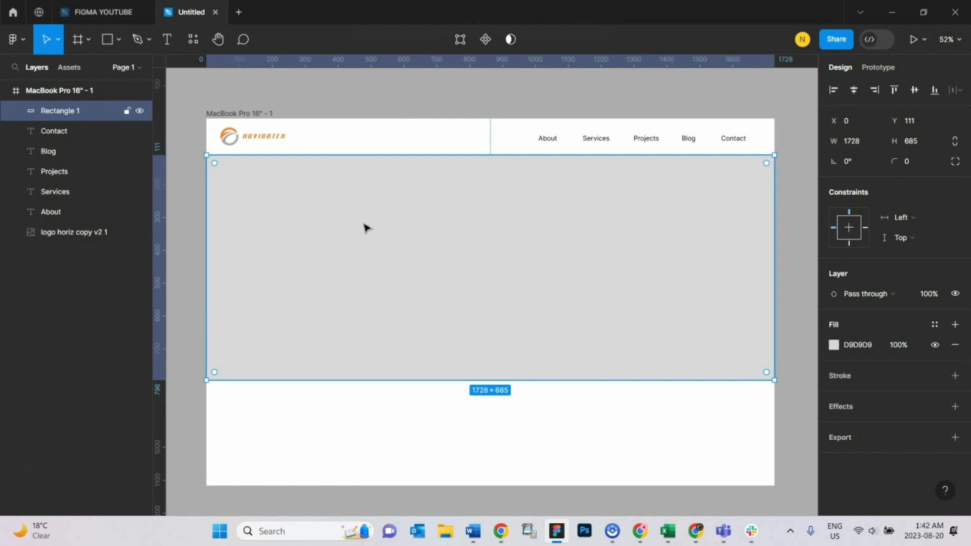
right_click(365, 226)
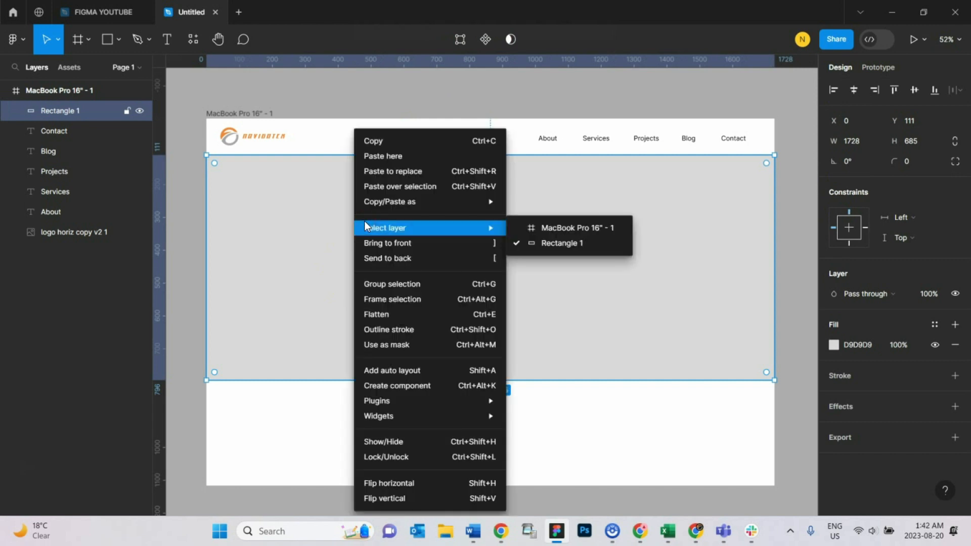
mouse_move(472, 399)
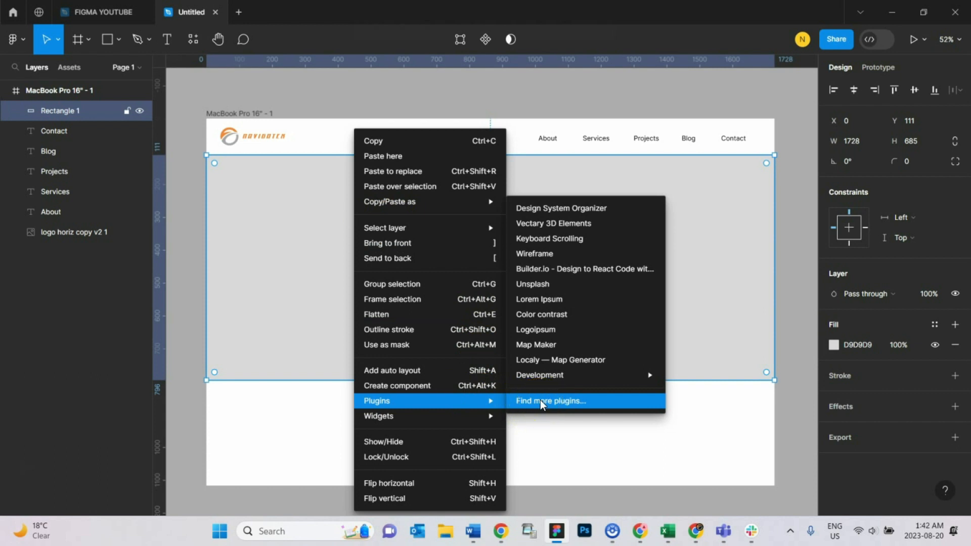
left_click(555, 287)
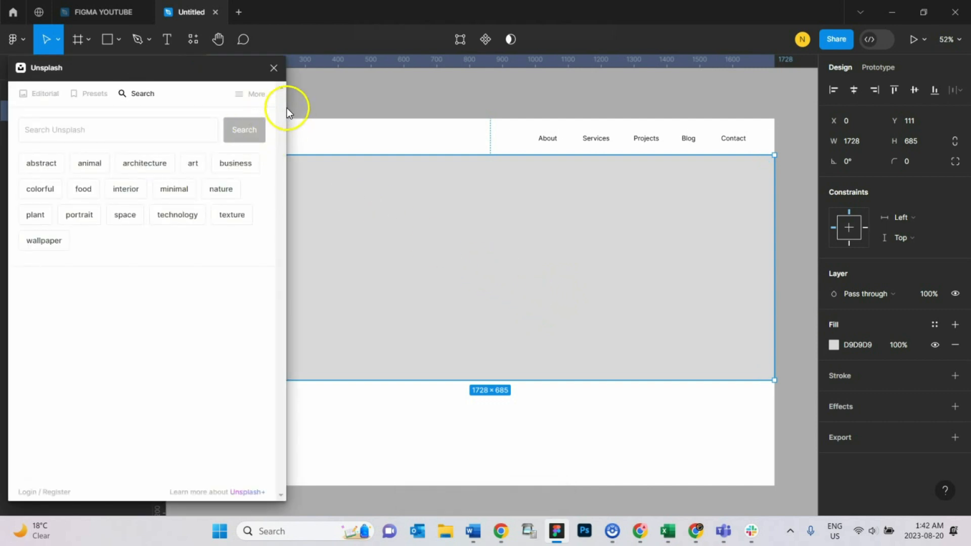
Step: Search Unsplash for abstract images and fill the hero rectangle with the pink-and-teal ink photo, then close the plugin
mouse_move(201, 71)
left_mouse_down()
mouse_move(241, 70)
mouse_move(220, 69)
left_mouse_up()
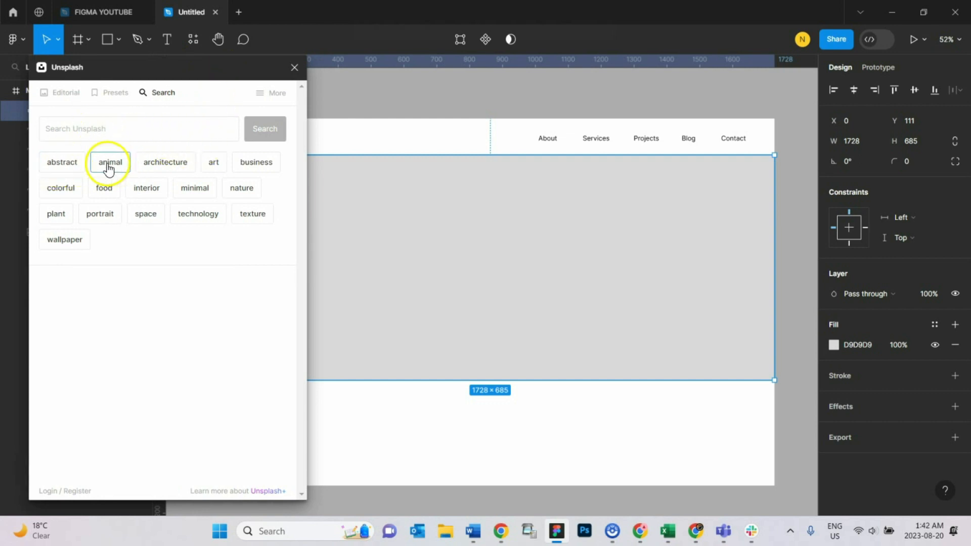
left_click(64, 163)
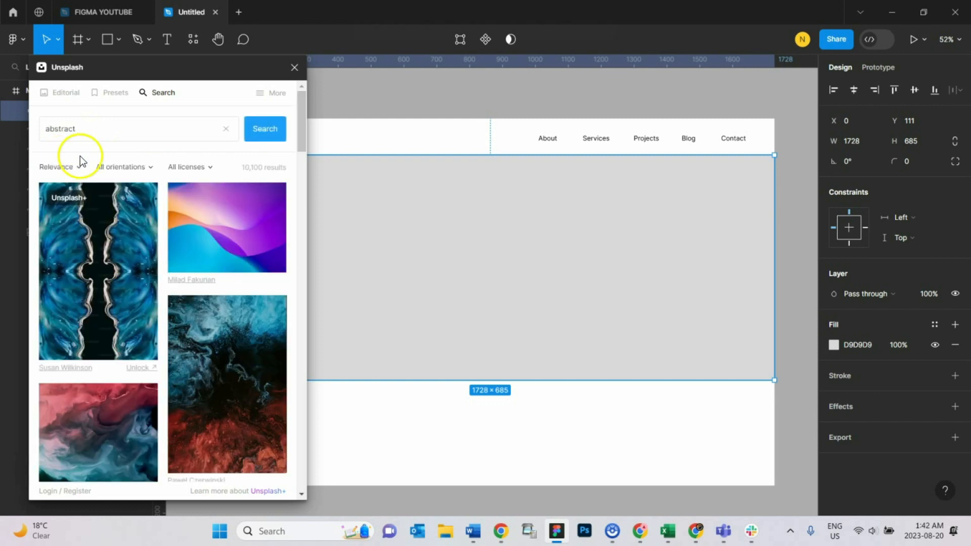
scroll(181, 303, "down", 3)
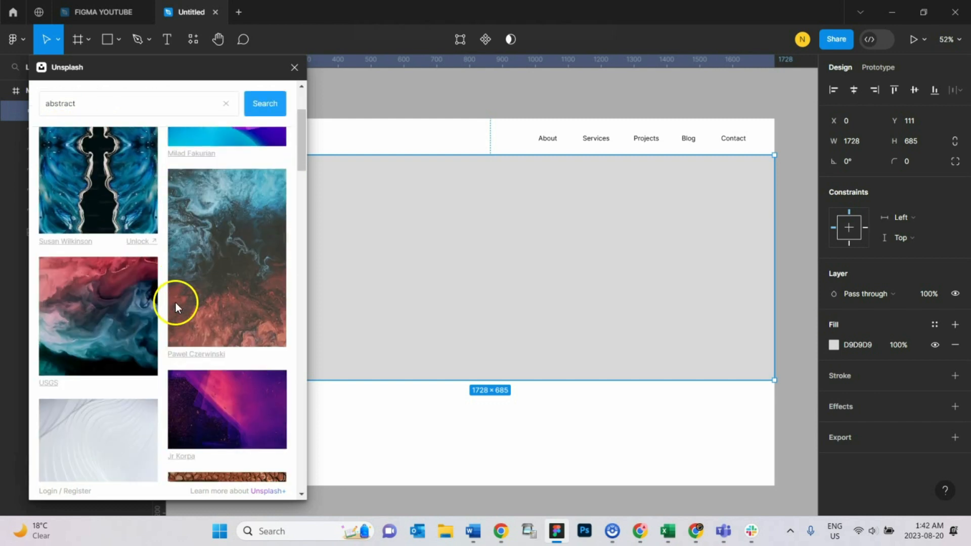
scroll(175, 303, "down", 15)
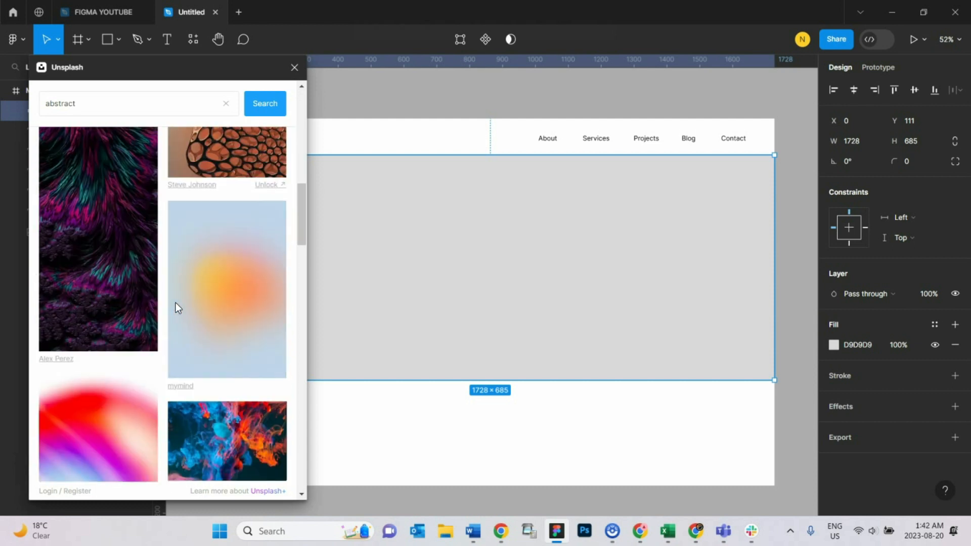
scroll(175, 302, "down", 5)
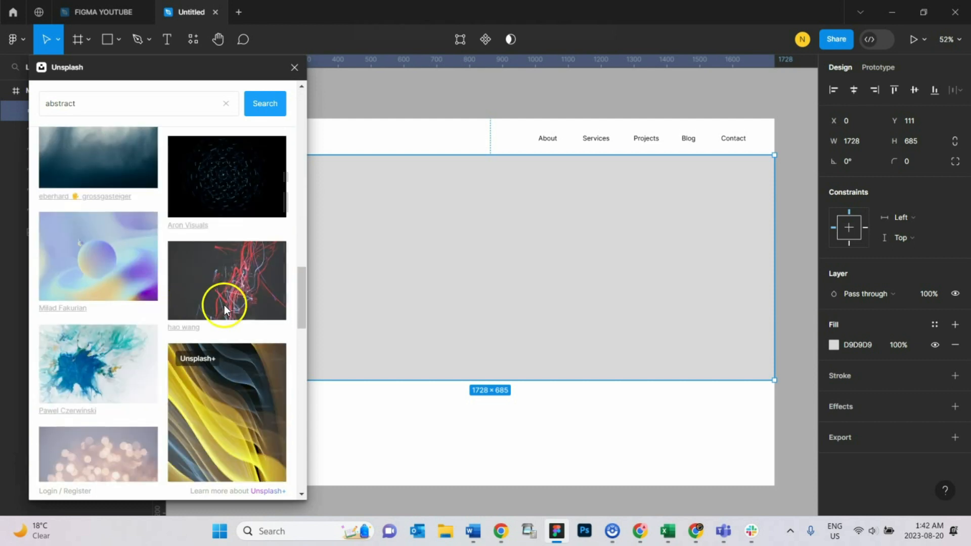
left_click_drag(303, 292, 308, 130)
scroll(298, 136, "down", 1)
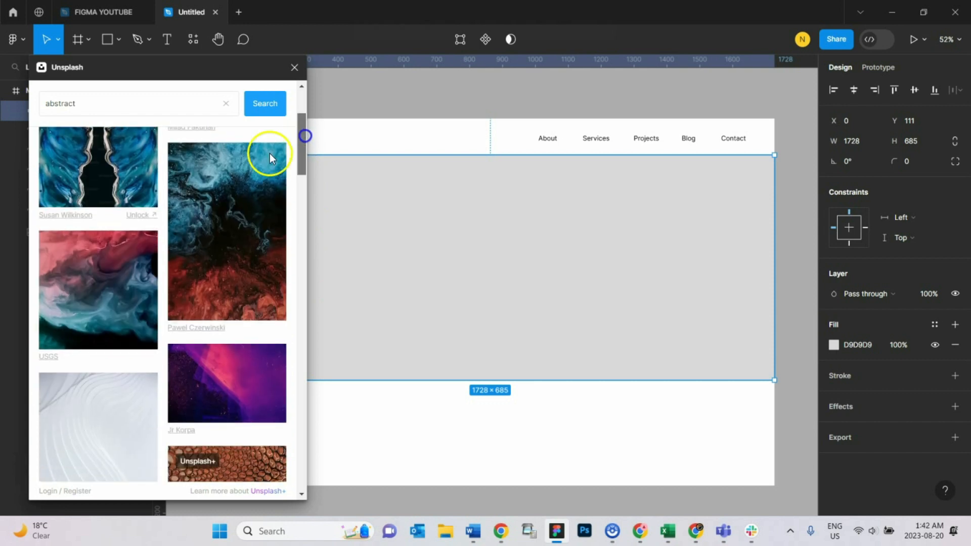
left_click(121, 264)
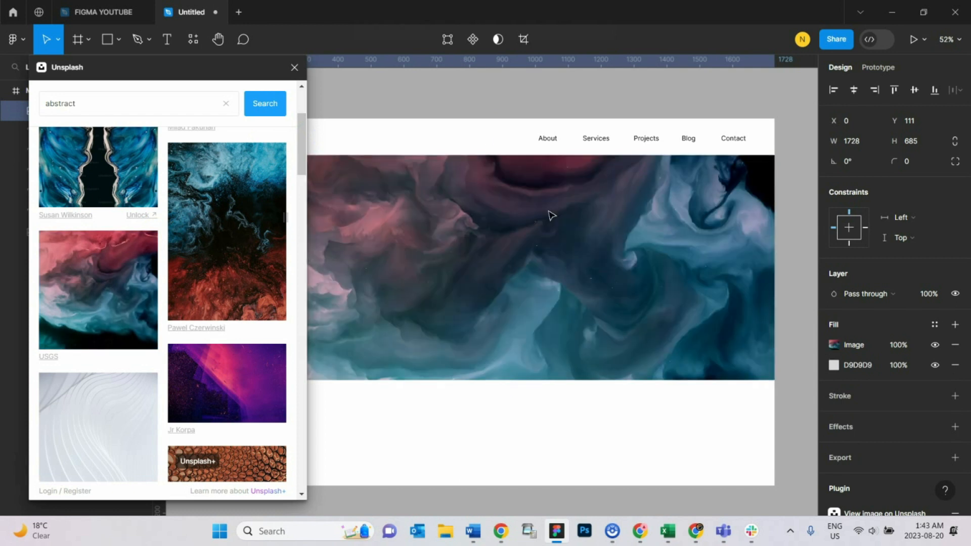
left_click(566, 102)
left_click(294, 68)
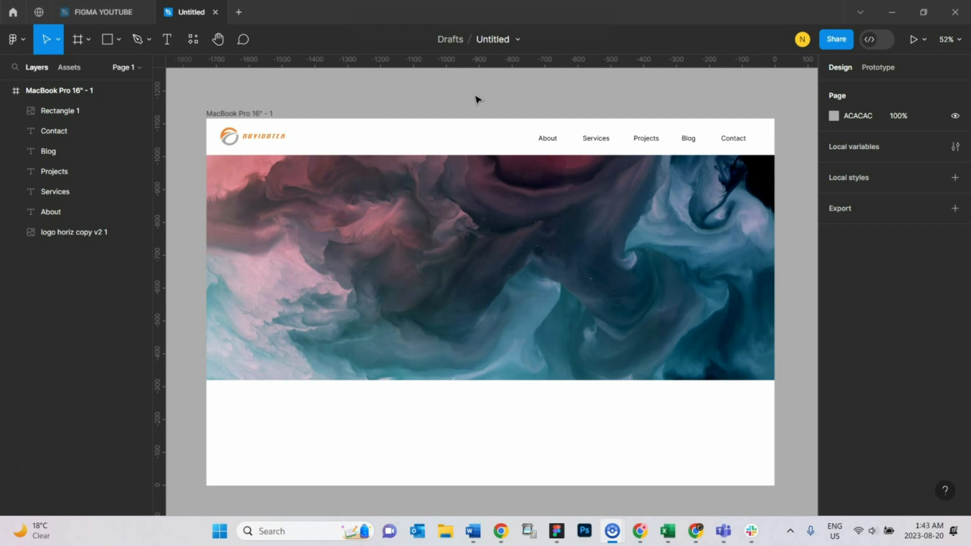
Step: Move the MacBook Pro 16" frame slightly upward on the canvas
left_click(258, 118)
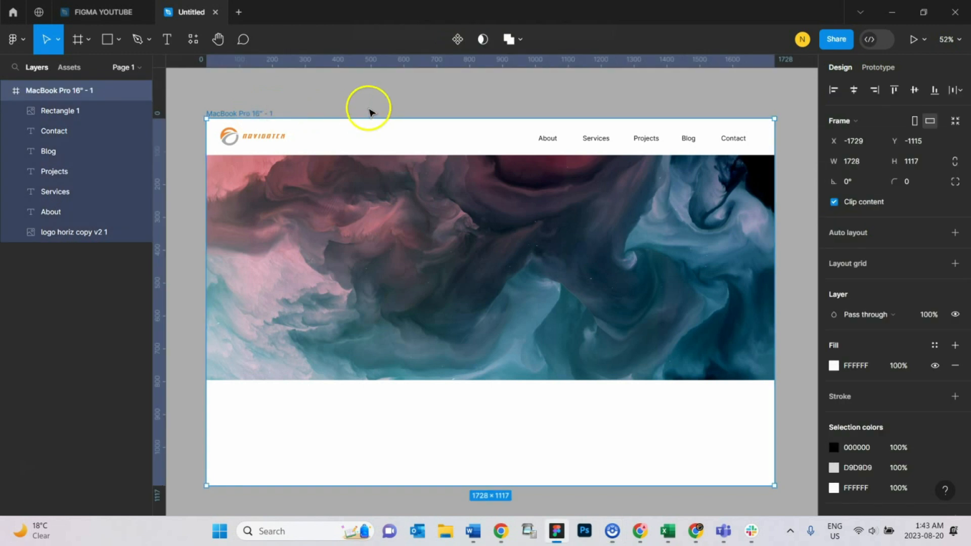
mouse_move(243, 114)
left_mouse_down()
mouse_move(339, 91)
mouse_move(286, 98)
mouse_move(271, 135)
mouse_move(242, 103)
left_mouse_up()
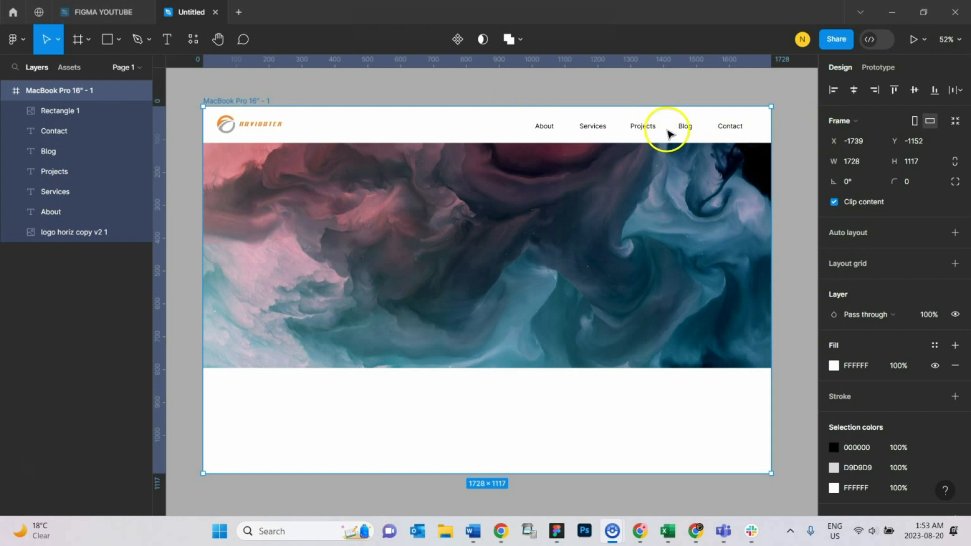
Step: Set all five navigation labels (About, Services, Projects, Blog, Contact) to Semi Bold weight
left_click(542, 128)
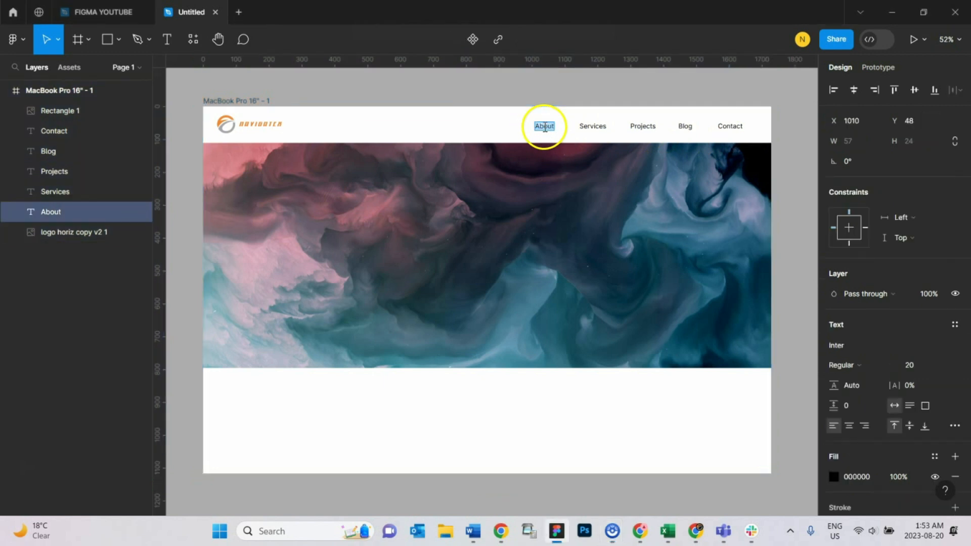
left_click(591, 127)
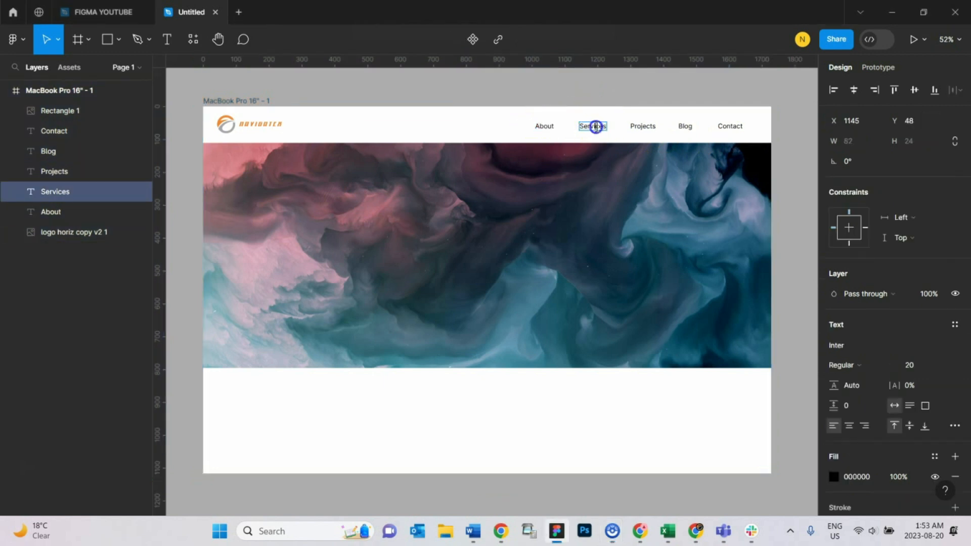
left_click(643, 127)
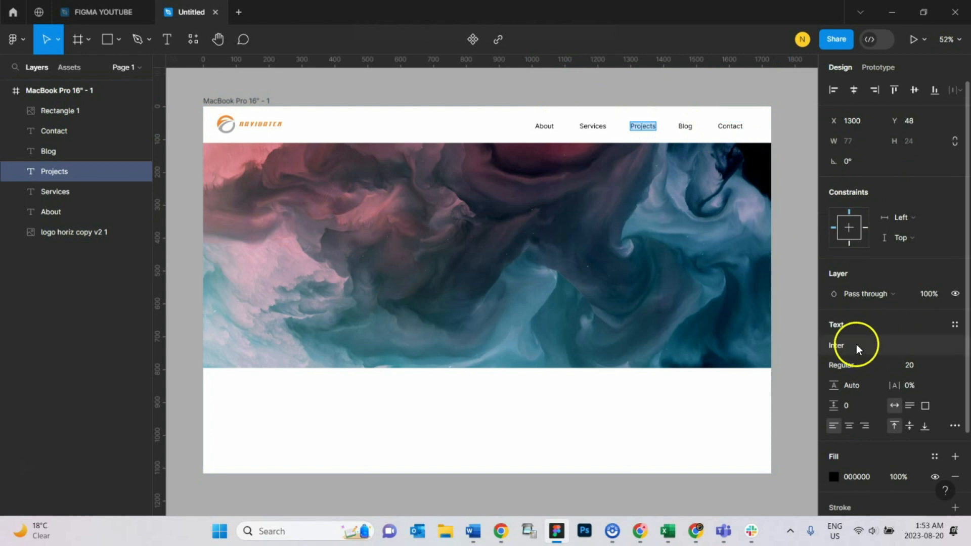
left_click(848, 363)
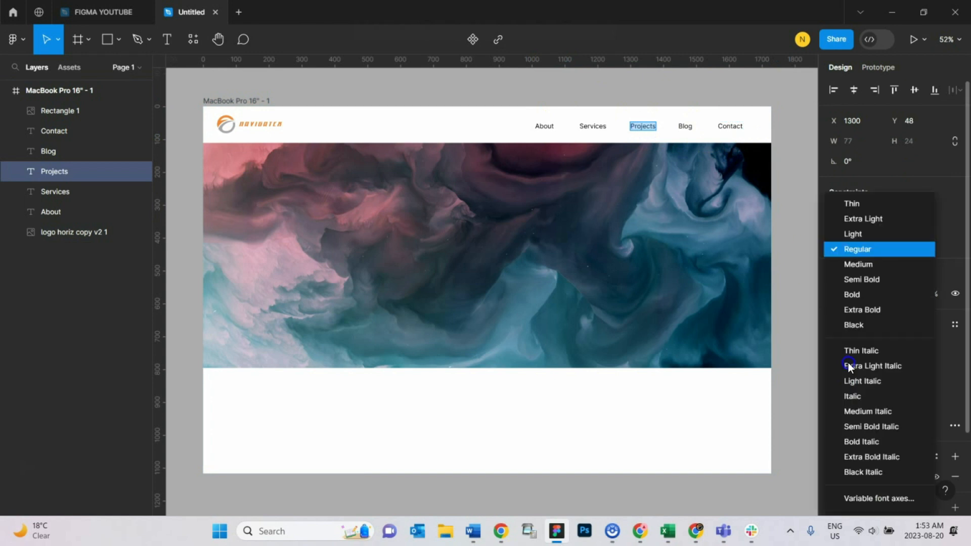
left_click(793, 300)
left_click(684, 128)
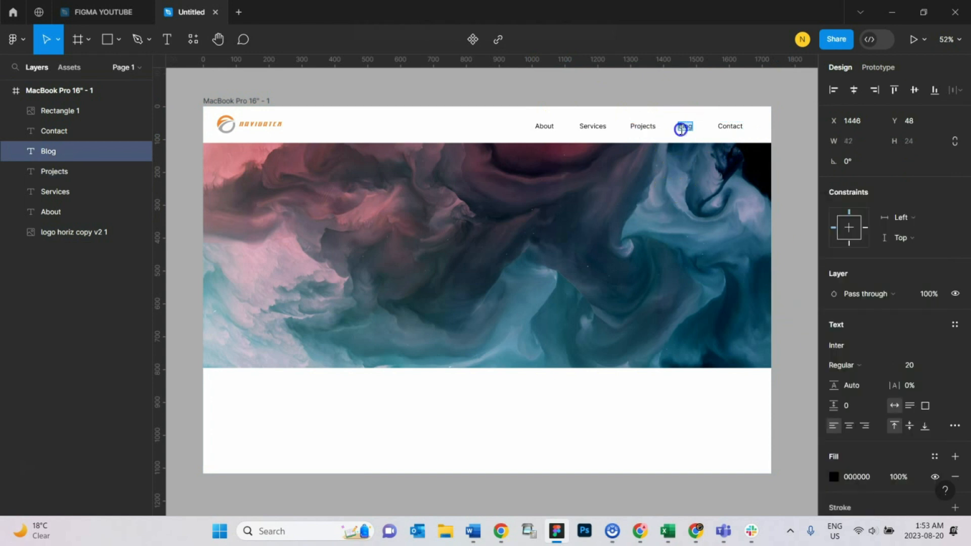
left_click(547, 129)
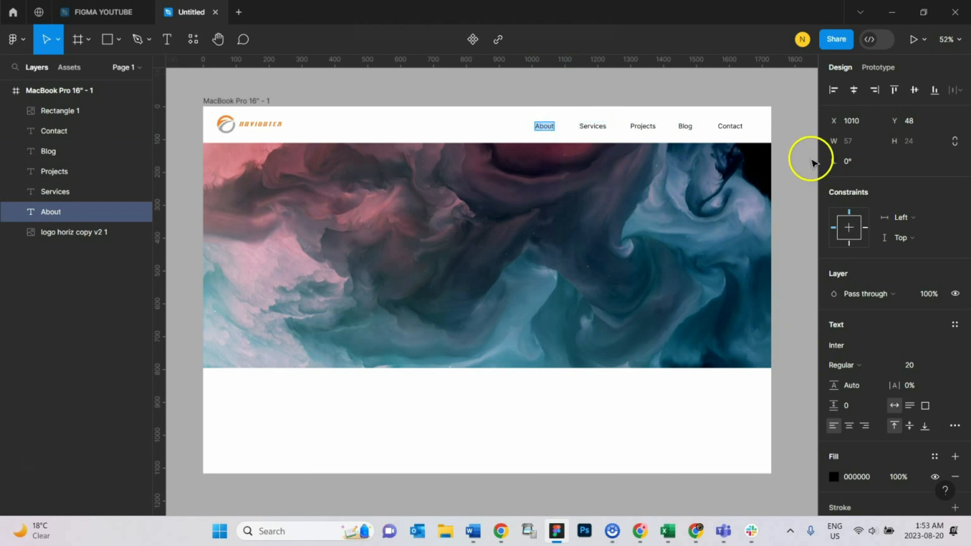
left_click(786, 146)
left_click(729, 126)
left_click(587, 126, "shift")
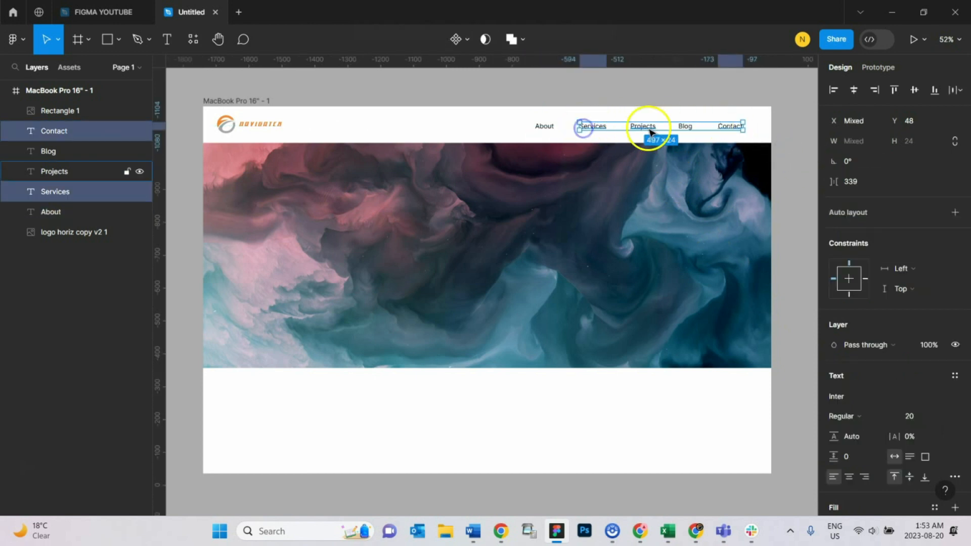
left_click(645, 127, "shift")
left_click(546, 127, "shift")
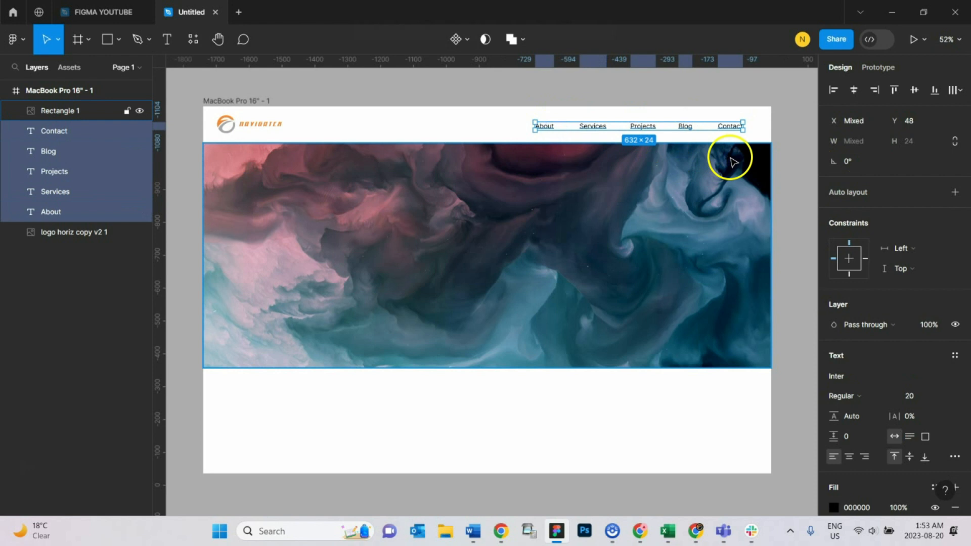
key("ctrl+b")
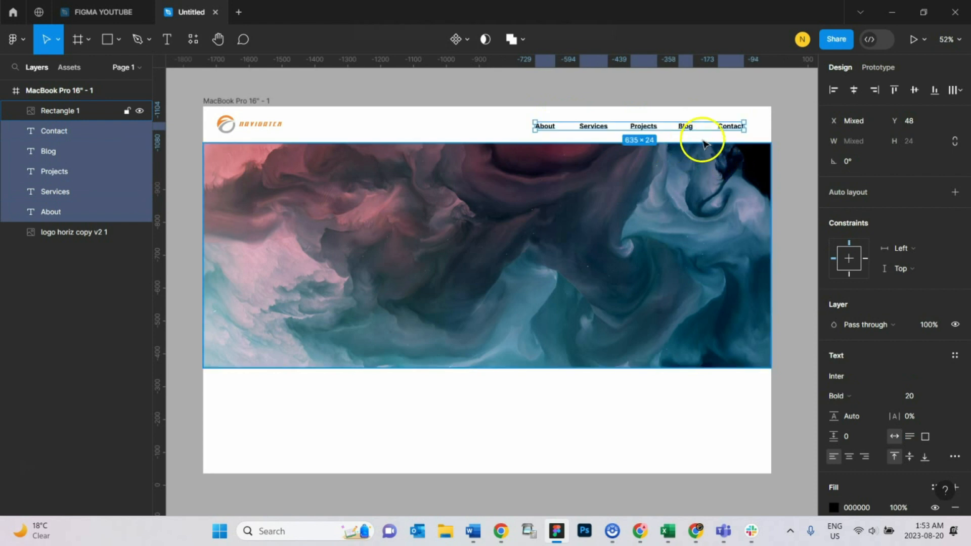
left_click(782, 142)
left_click_drag(735, 126, 549, 130)
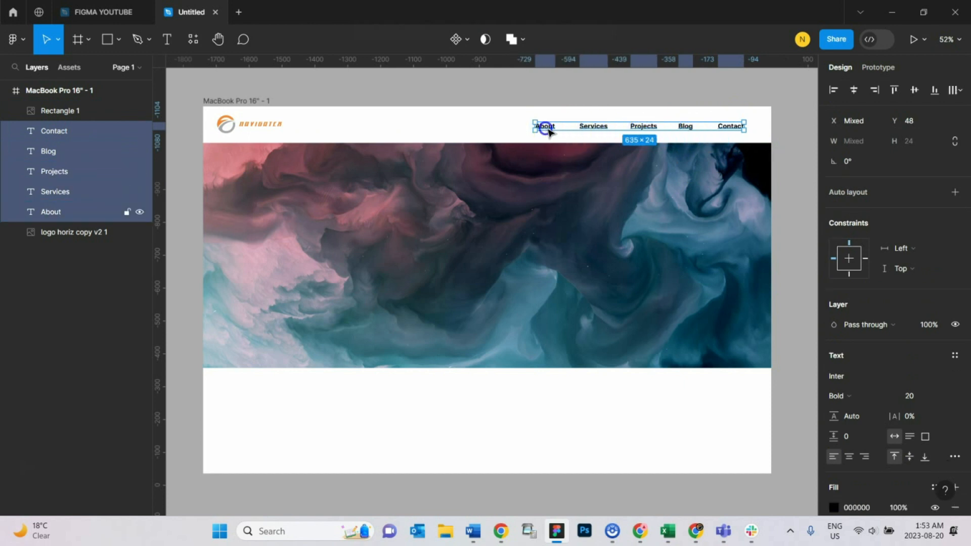
left_click(861, 396)
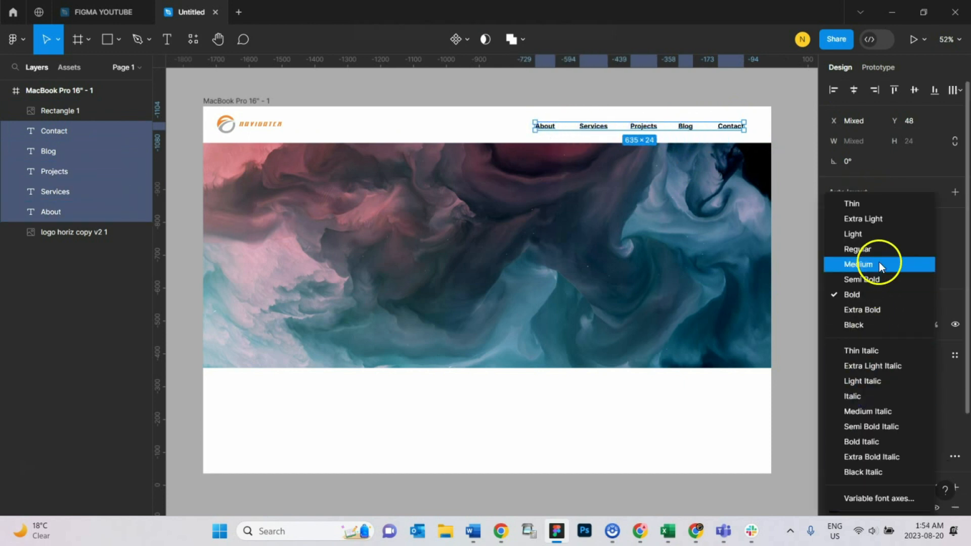
left_click(879, 264)
left_click(860, 396)
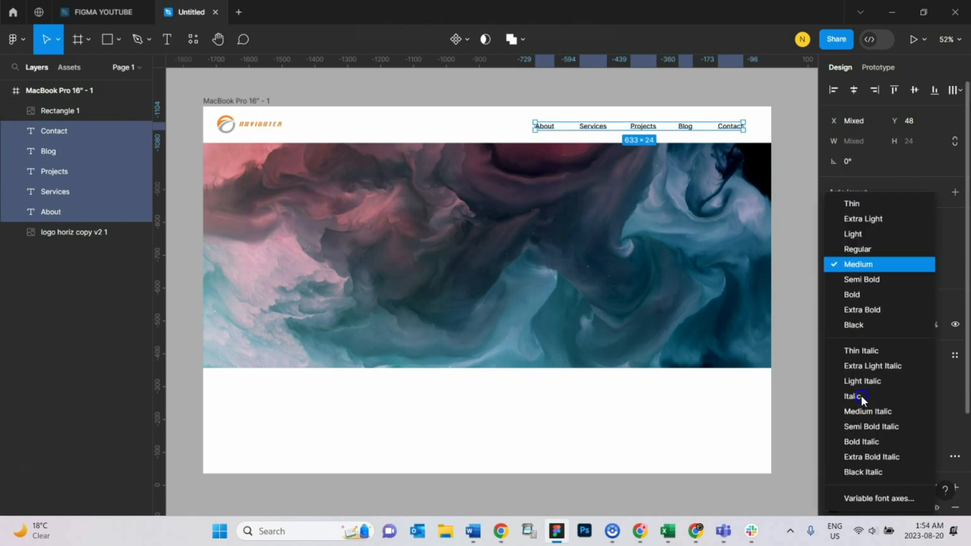
left_click(871, 279)
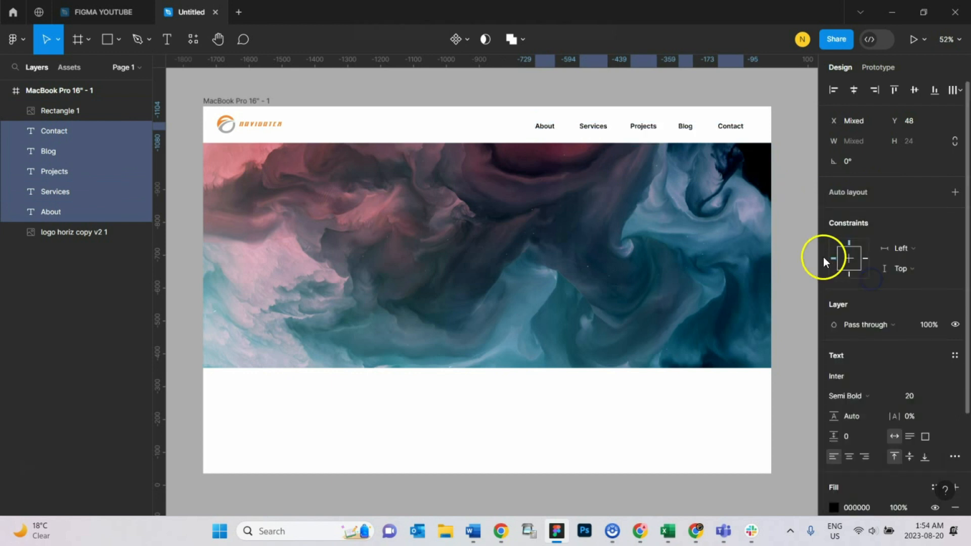
left_click(799, 244)
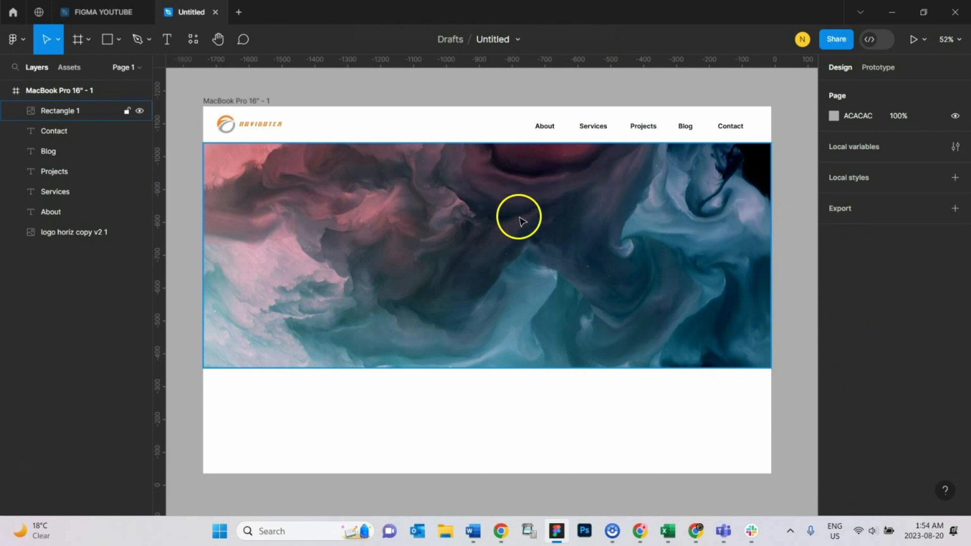
Step: Draw a text box about 1624 × 446 over the hero image and enter placeholder text
left_click(399, 85)
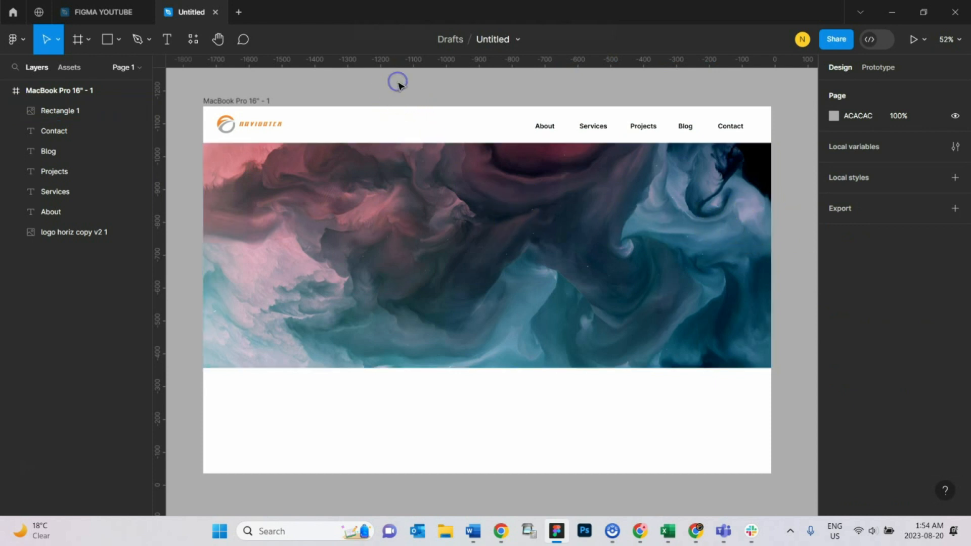
left_click(165, 38)
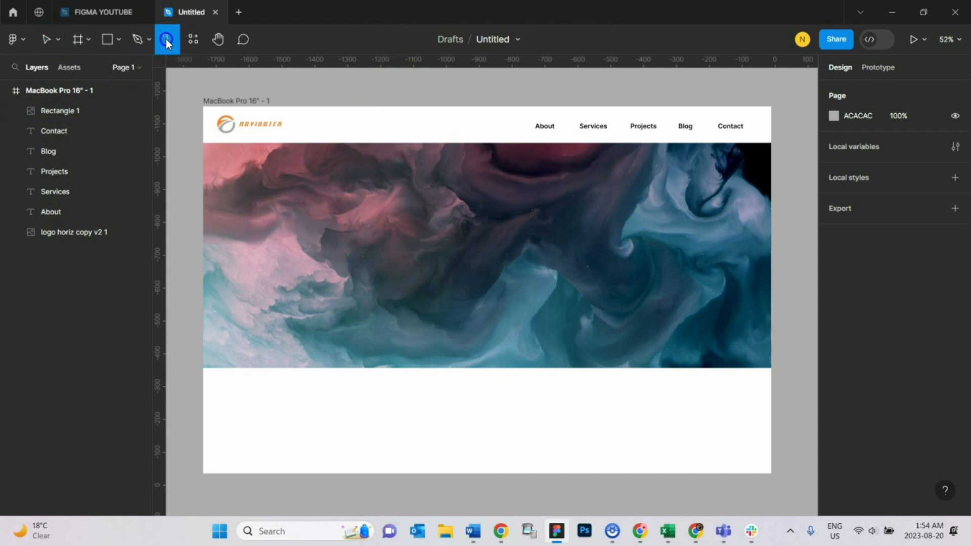
left_click_drag(220, 182, 755, 329)
type("fd")
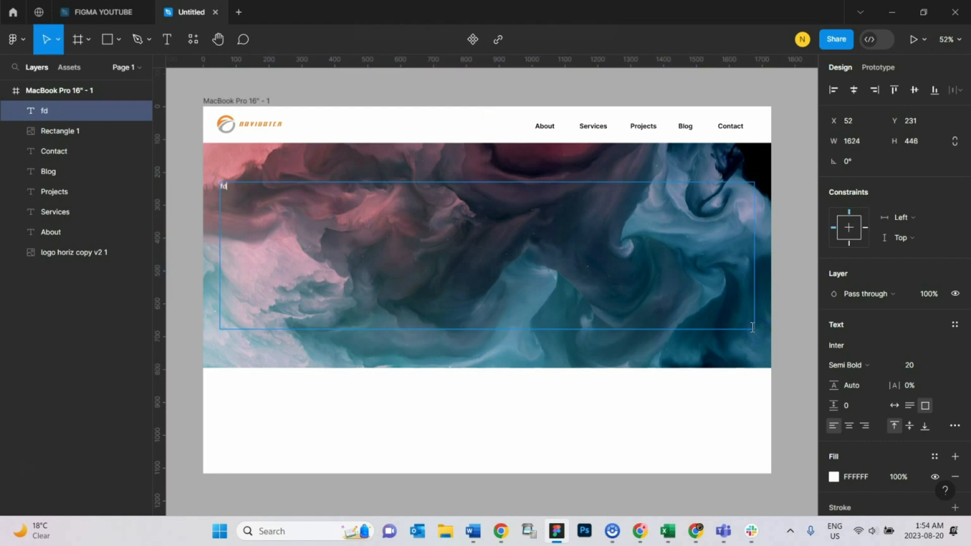
type("fdsfzdfdzf")
Step: Set the hero text's font size to 64
key("ctrl+a")
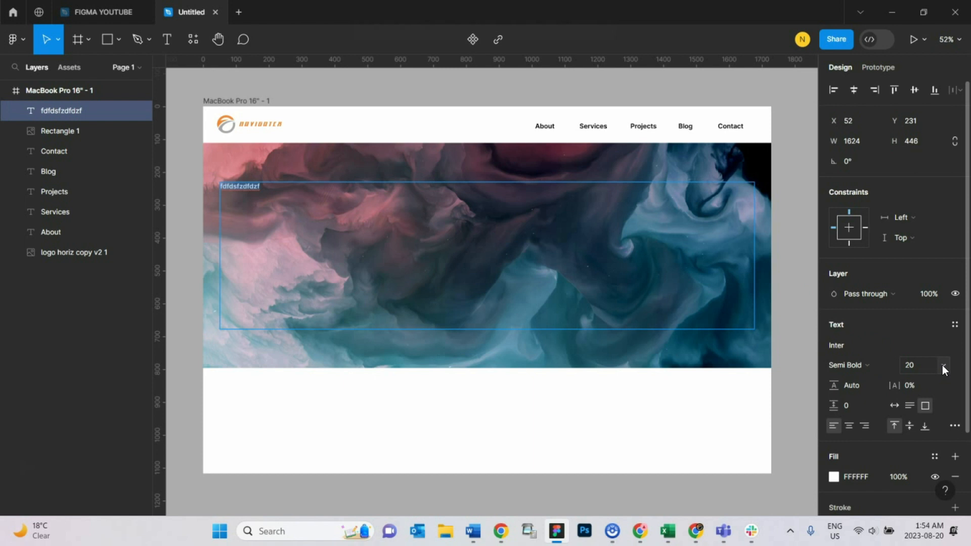
left_click(942, 365)
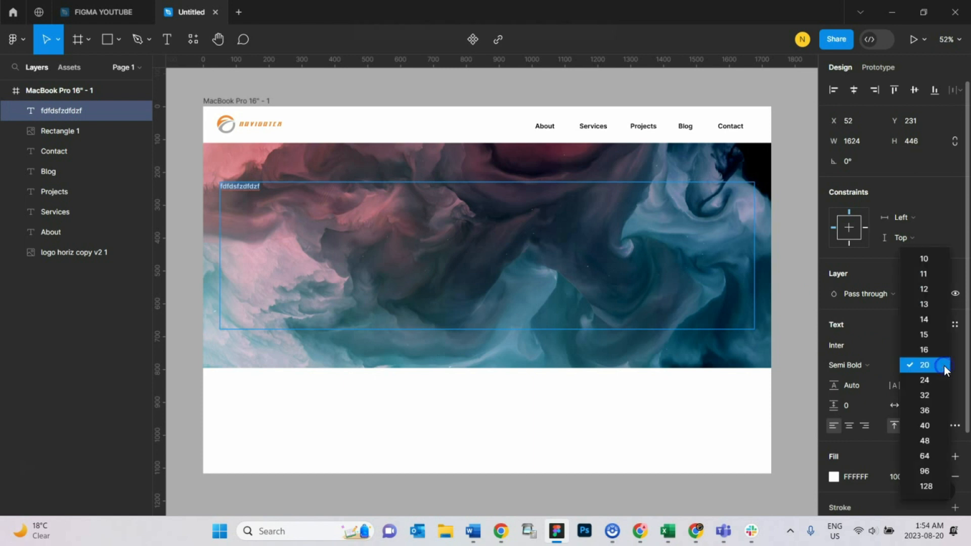
left_click(927, 441)
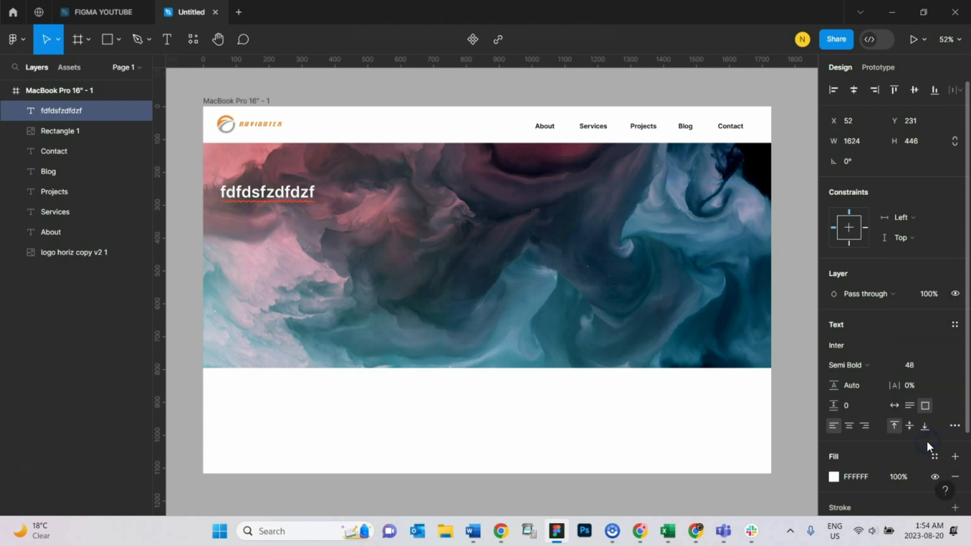
left_click(944, 363)
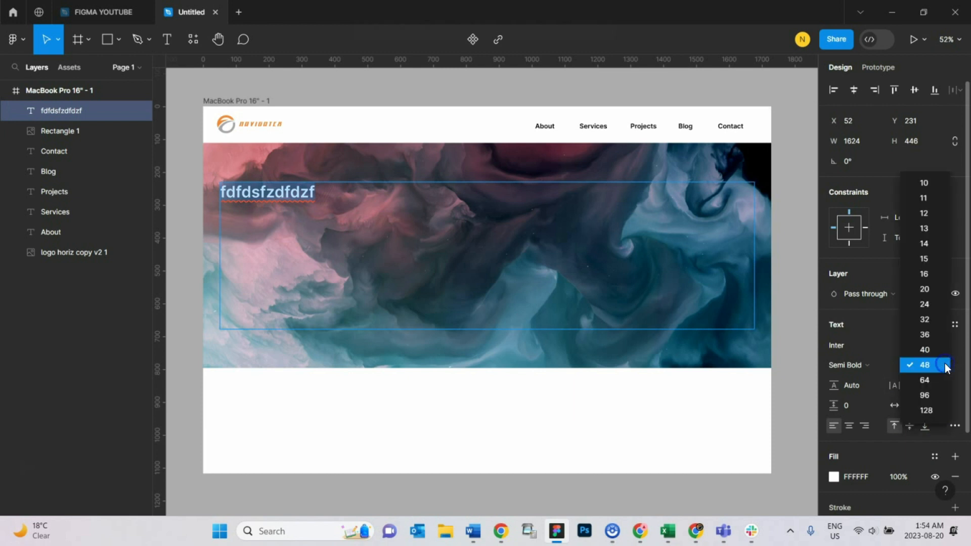
left_click(943, 380)
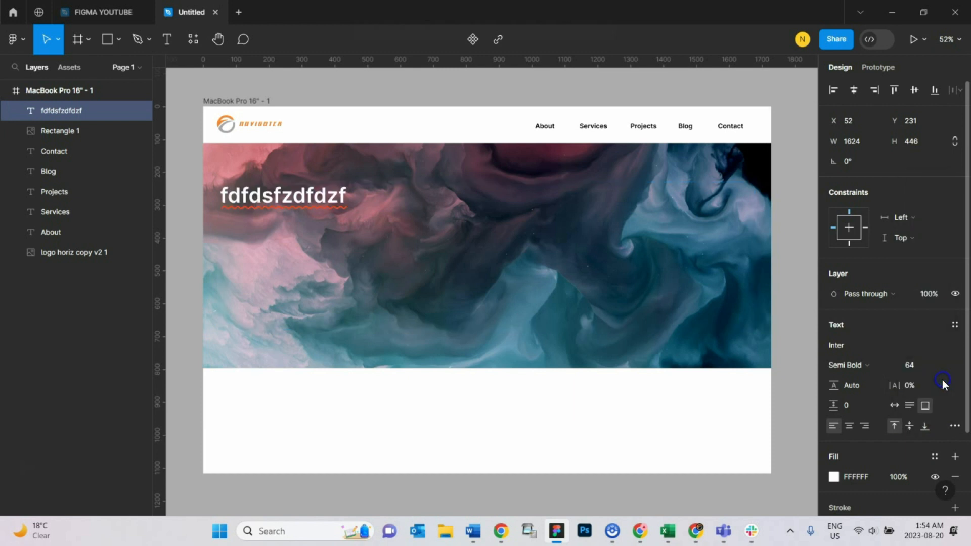
Step: Center-align the hero text and replace it with "Quality . Consistec"
double_click(308, 196)
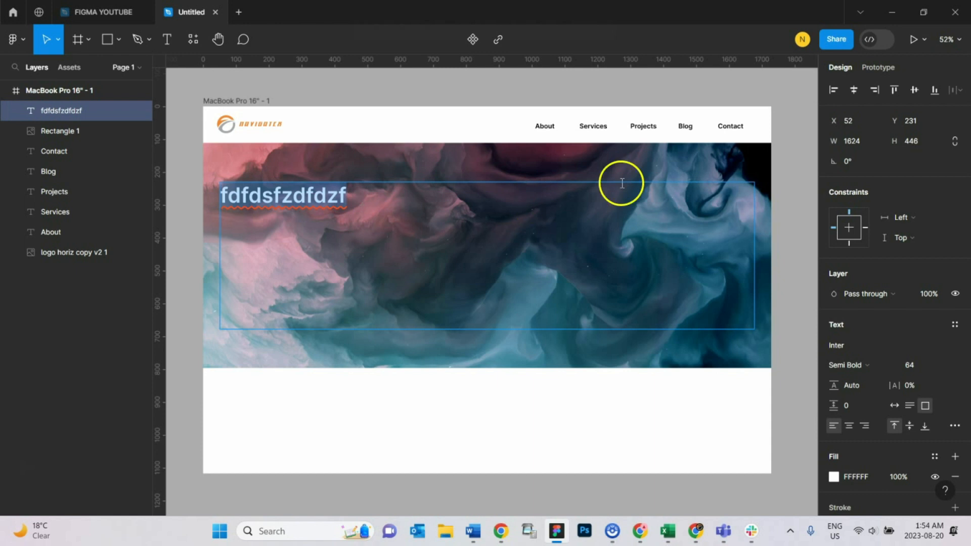
left_click(849, 426)
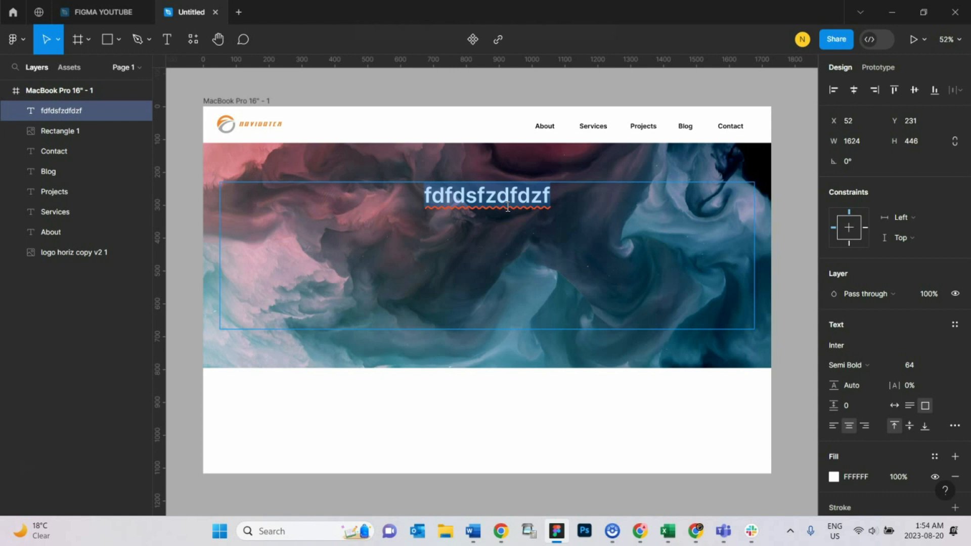
type("Qua")
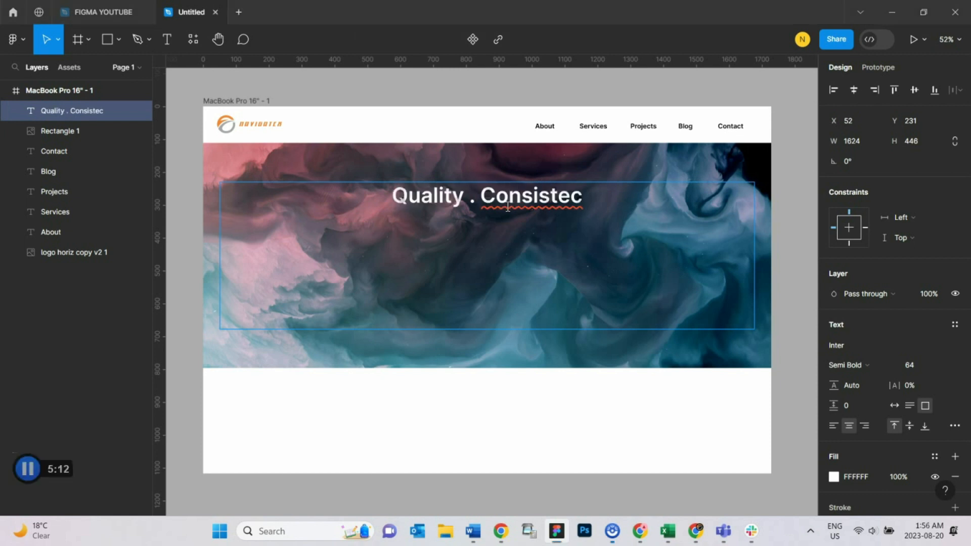
Step: Change the hero text to "Quality . Integrity . Efficiency"
double_click(508, 207)
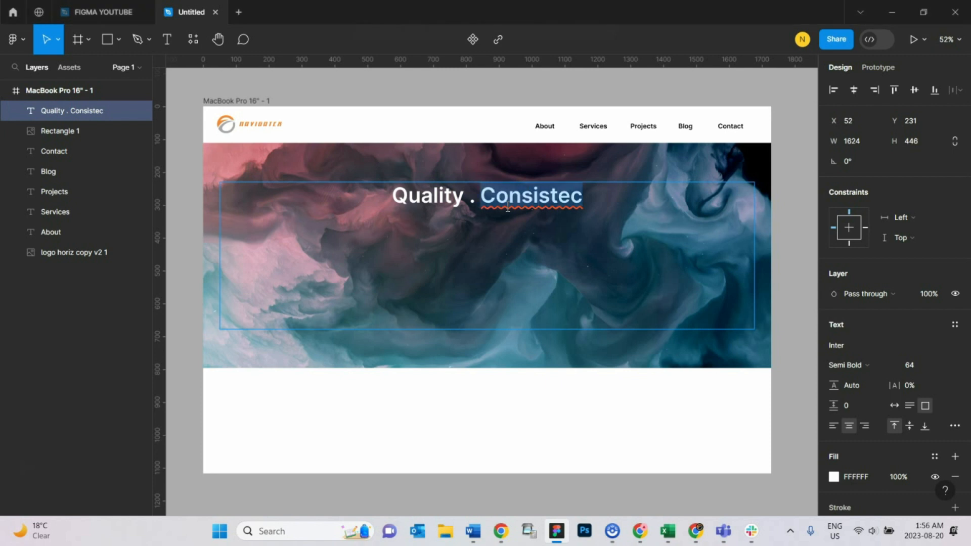
triple_click(508, 207)
double_click(507, 207)
type("Inte")
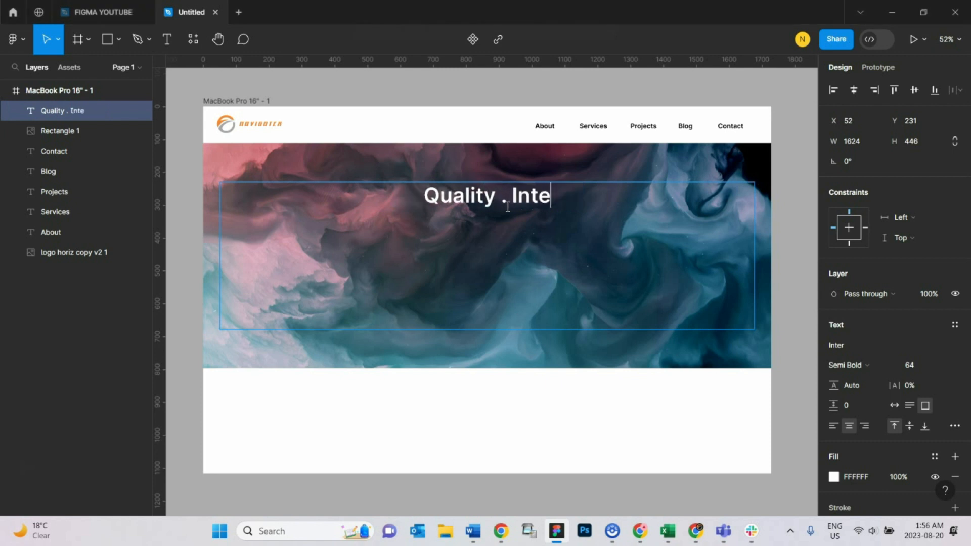
type("grity . ")
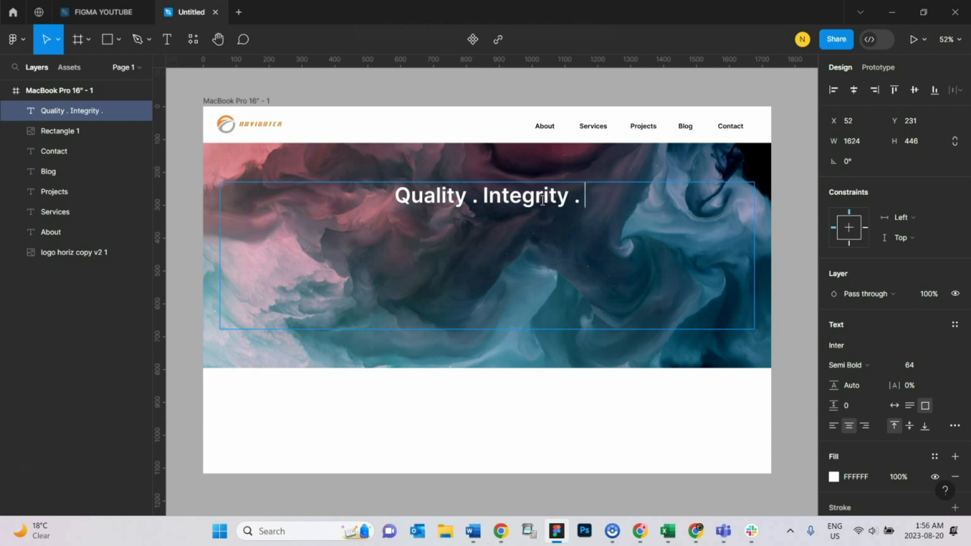
type("Efficie")
key("BackSpace")
type("iency")
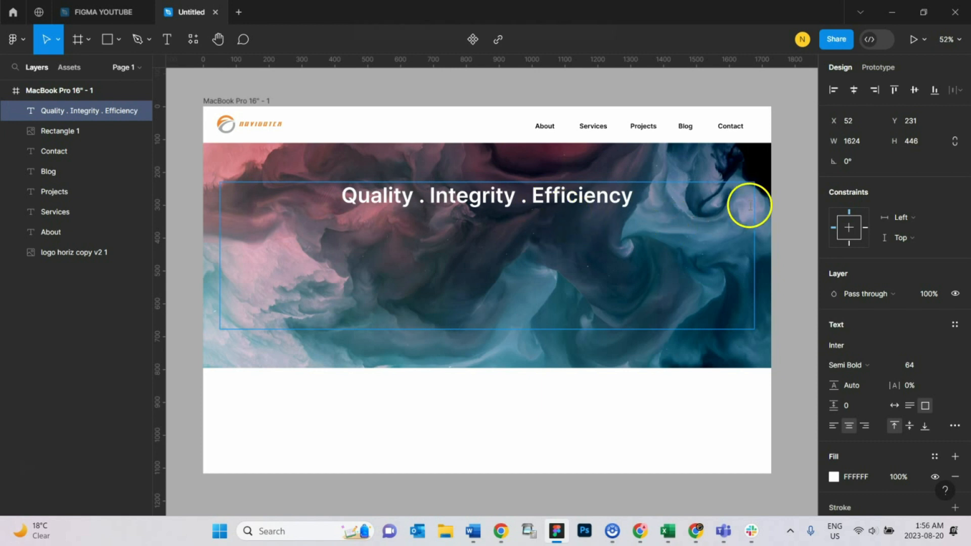
Step: Set the hero headline's text box to auto width
left_click(791, 209)
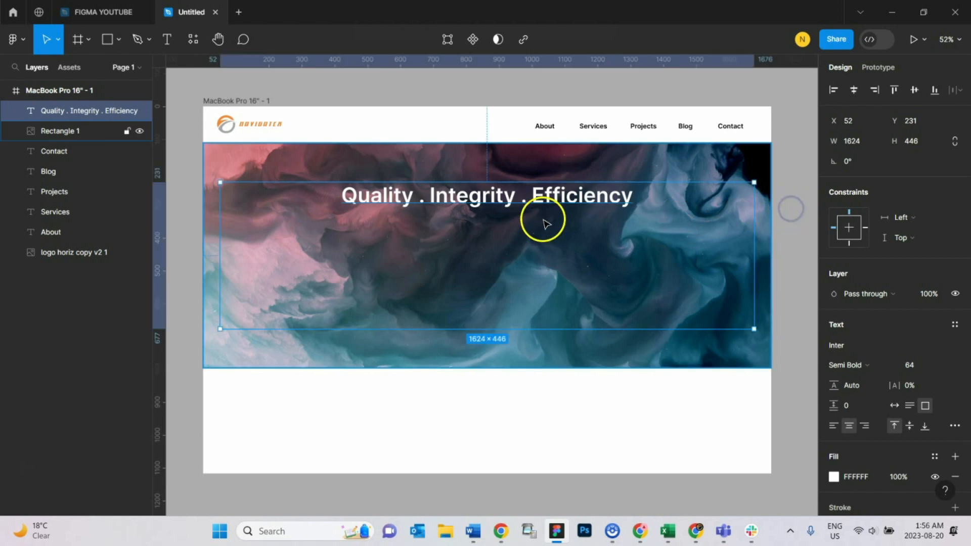
left_click(689, 221)
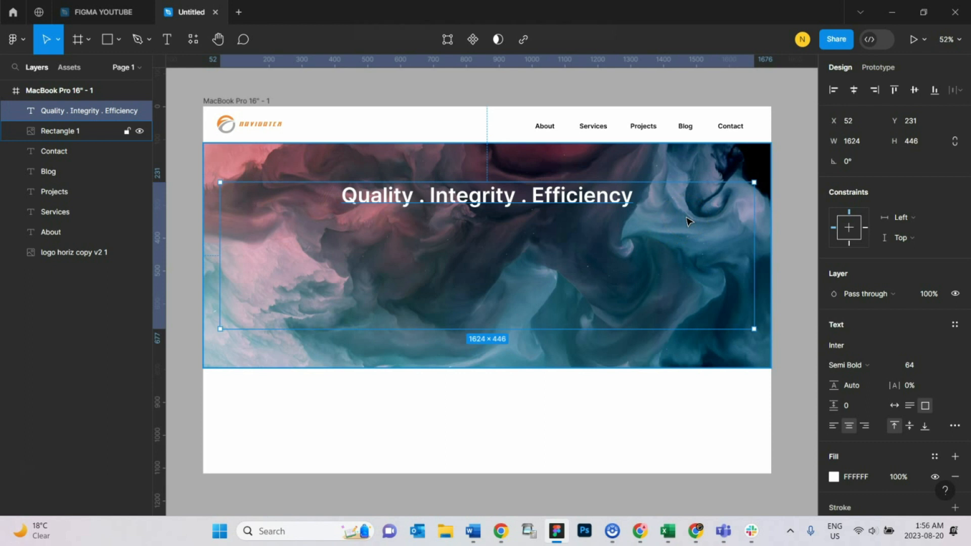
double_click(618, 198)
left_click(661, 196)
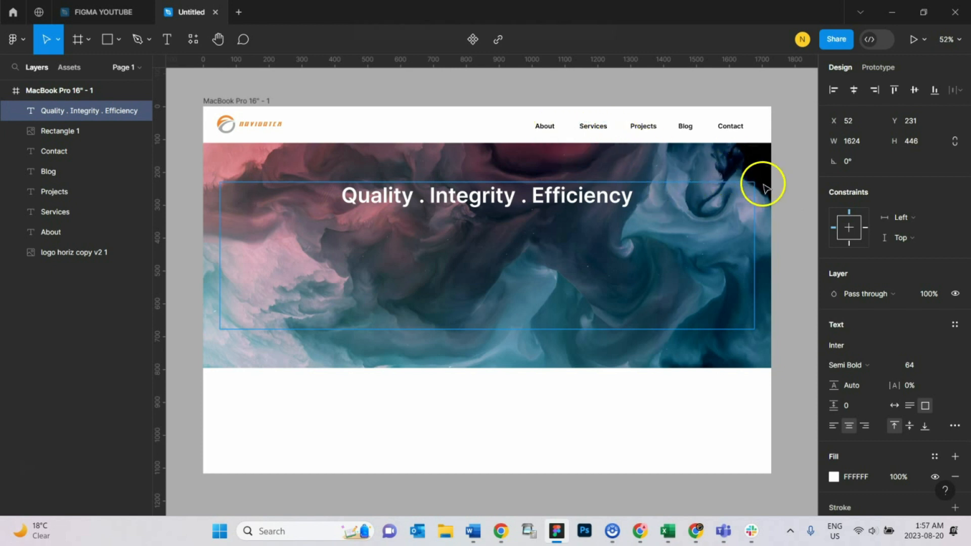
key("Escape")
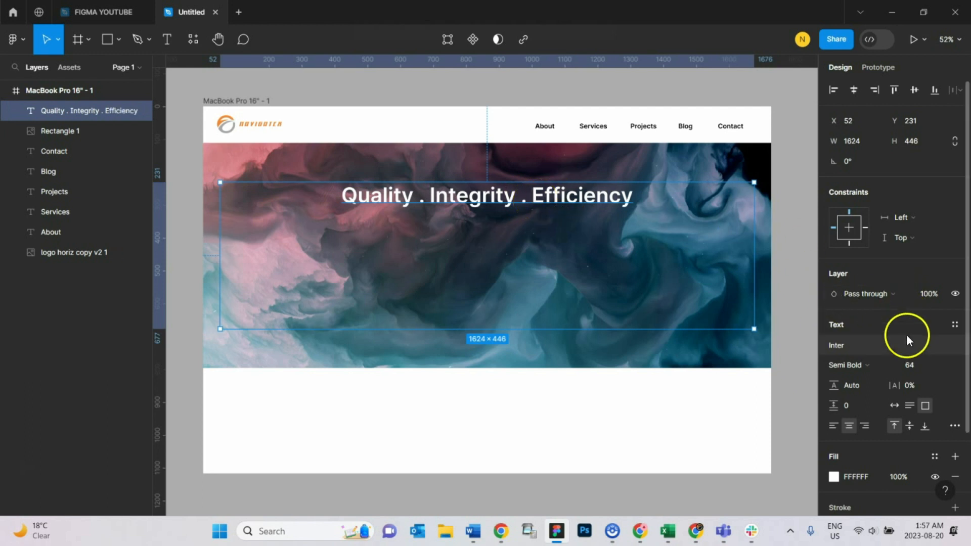
left_click(895, 406)
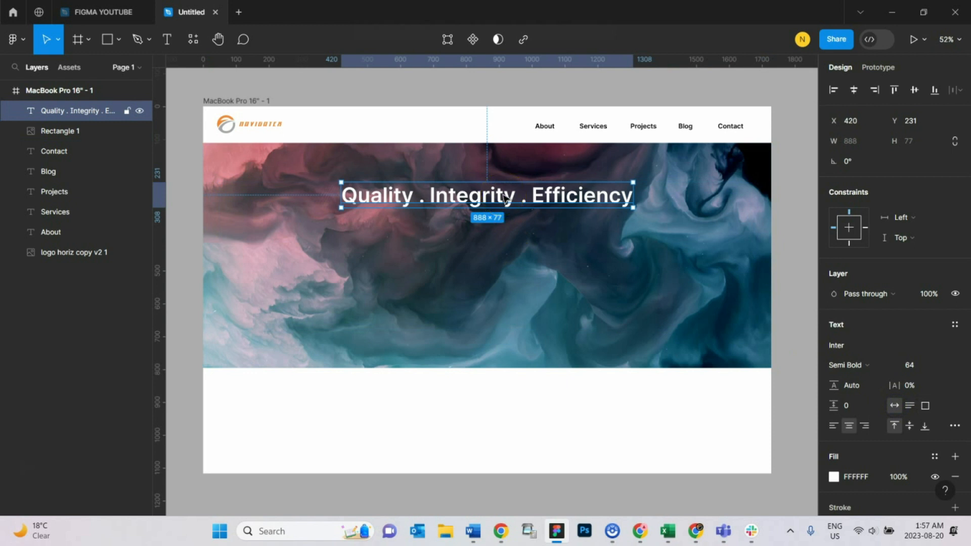
Step: Duplicate the headline and move the copy just below the original
key("ctrl+d")
left_click_drag(505, 198, 504, 242)
double_click(486, 244)
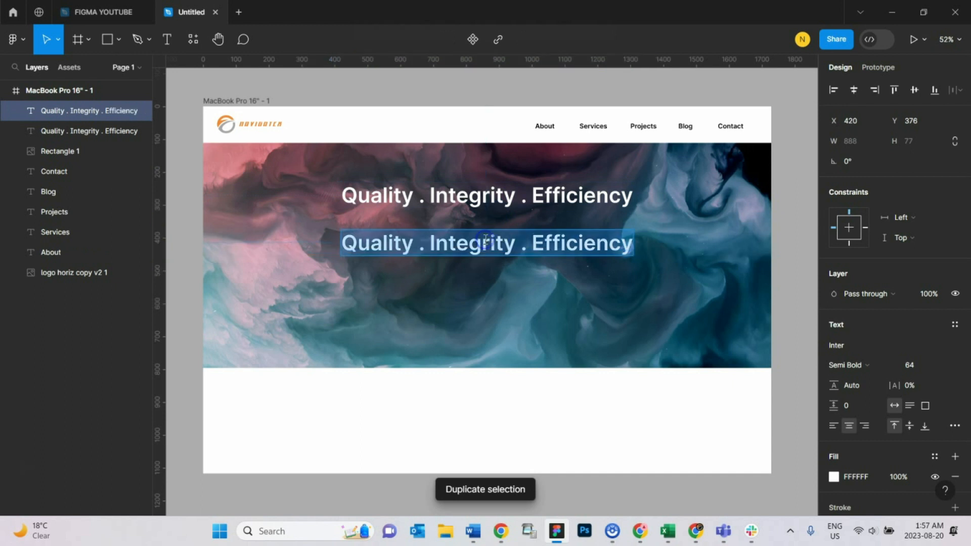
Step: Set the duplicated text's font size to 36
left_click(942, 366)
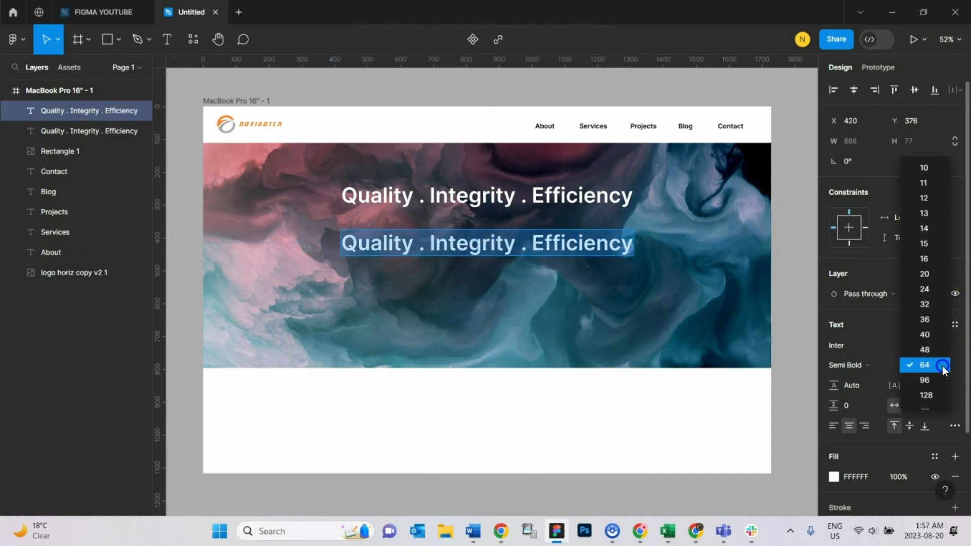
left_click(934, 336)
double_click(467, 240)
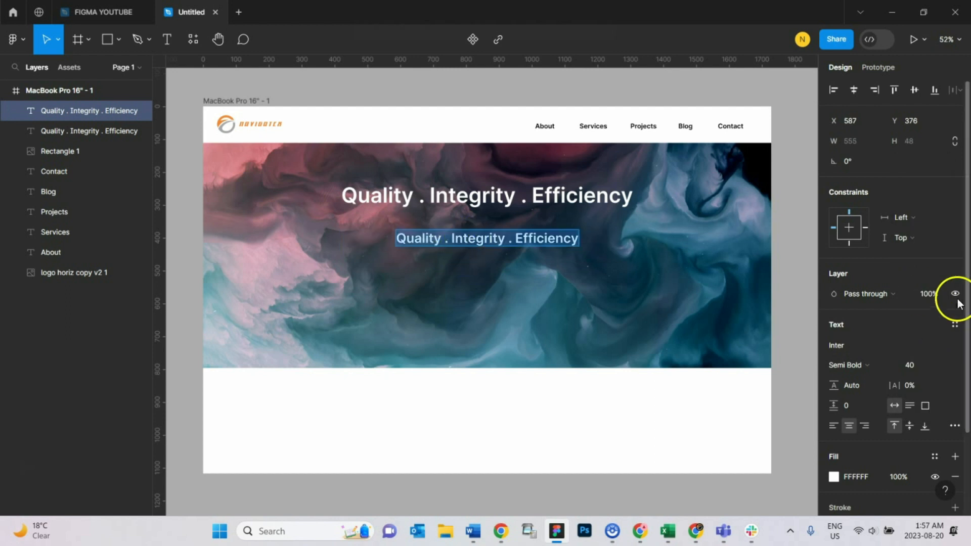
left_click(925, 364)
left_click(929, 350)
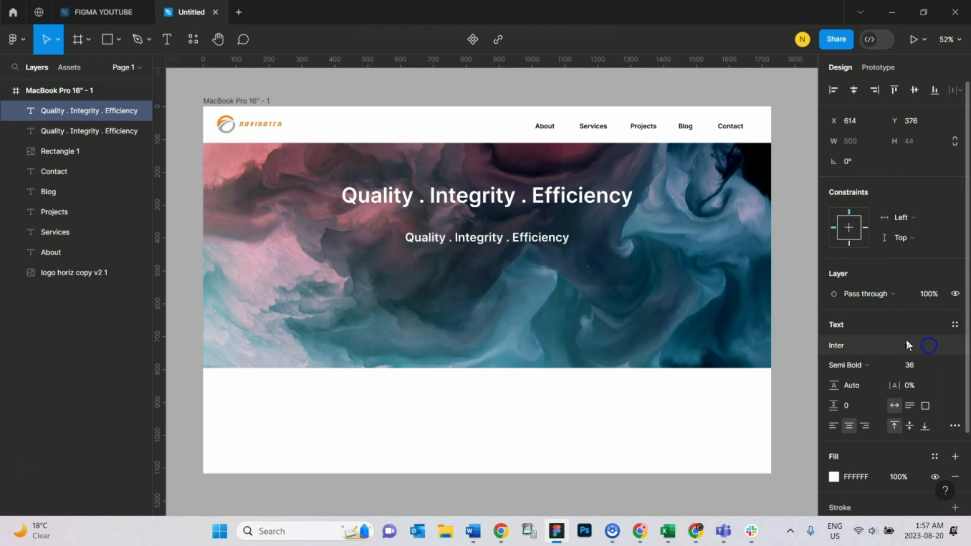
Step: Replace the duplicated text with placeholder copy generated by the Lorem Ipsum plugin
double_click(513, 239)
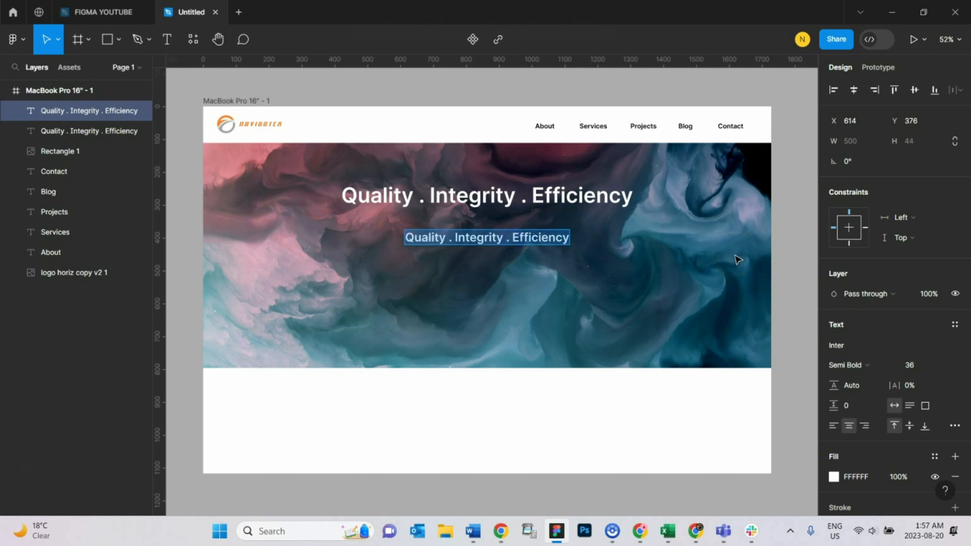
left_click(771, 231)
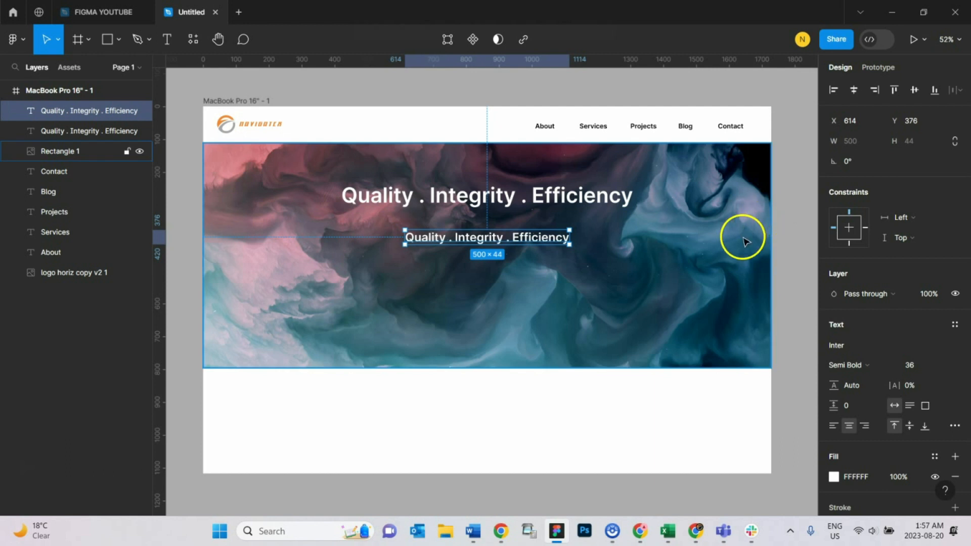
right_click(524, 242)
mouse_move(607, 402)
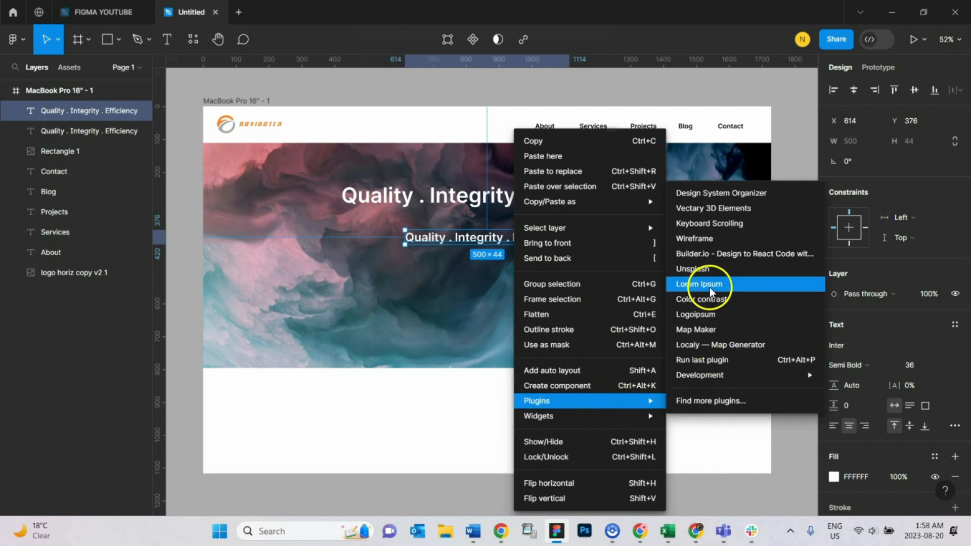
left_click(732, 286)
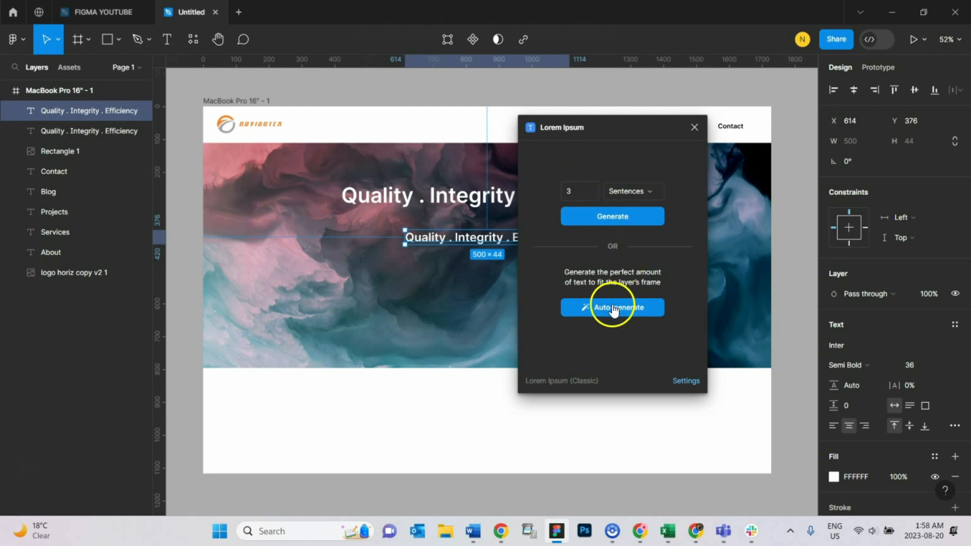
double_click(572, 191)
left_click(617, 227)
type("2")
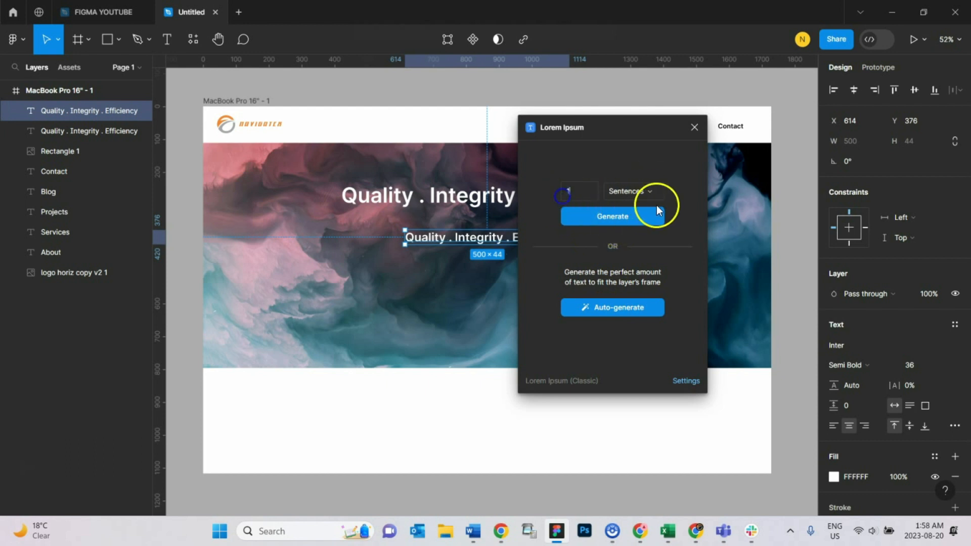
left_click(641, 223)
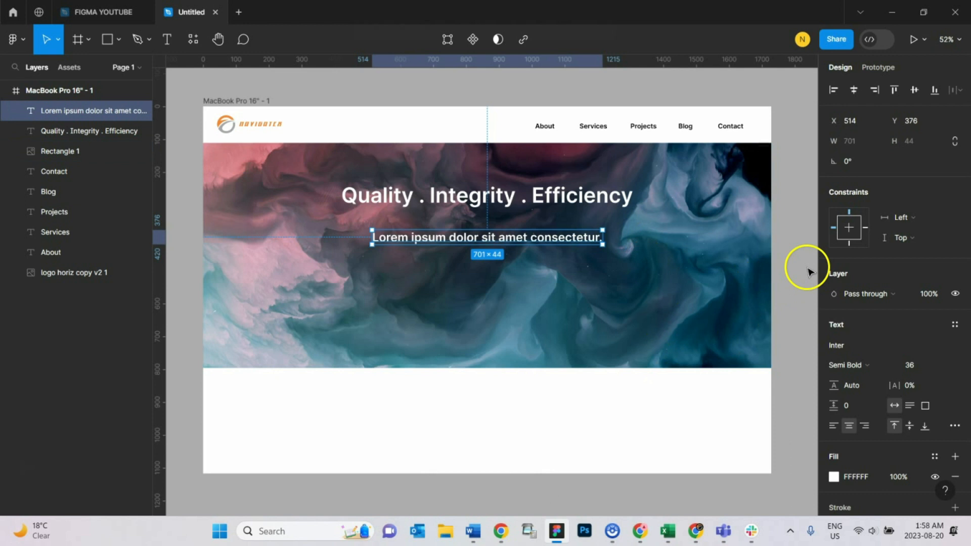
left_click(803, 265)
Step: Select the headline and subheading together and move them lower within the hero image
left_click(575, 209)
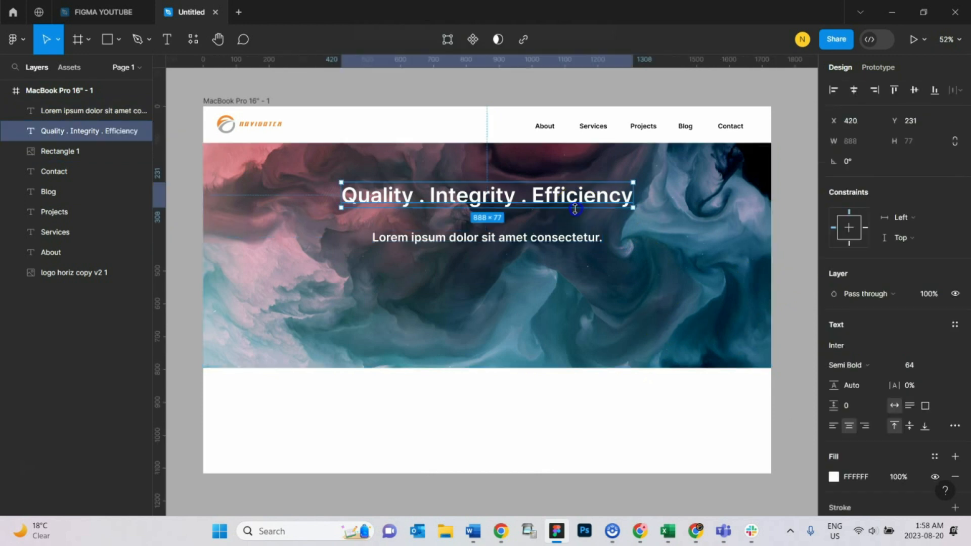
left_click(567, 236, "shift")
left_click_drag(556, 207, 562, 242)
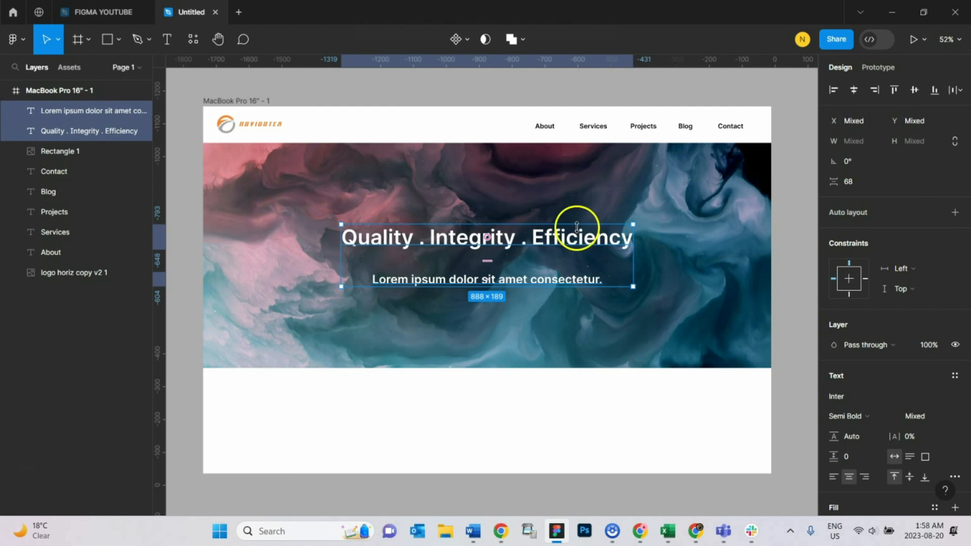
Step: Add two black fills at 20% opacity over the hero image to darken it
left_click(784, 191)
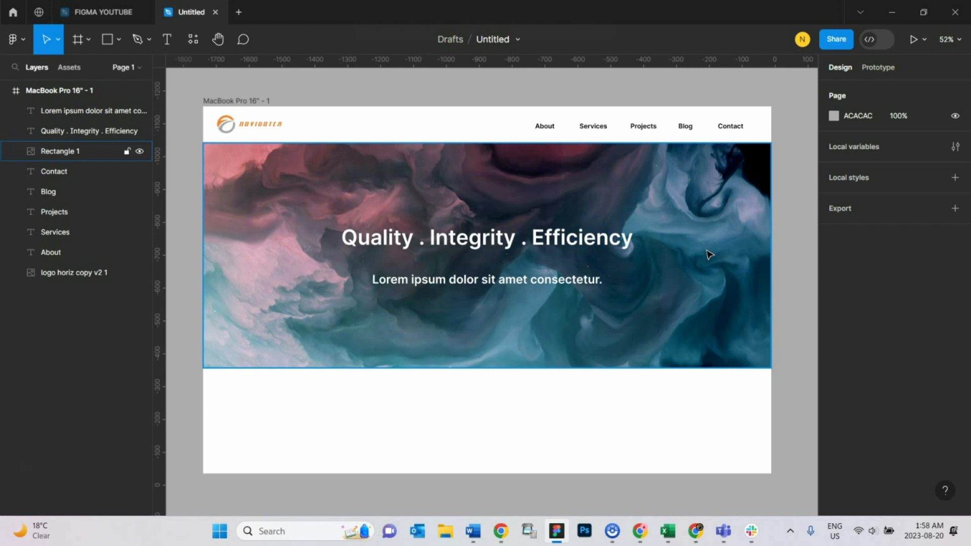
left_click(788, 160)
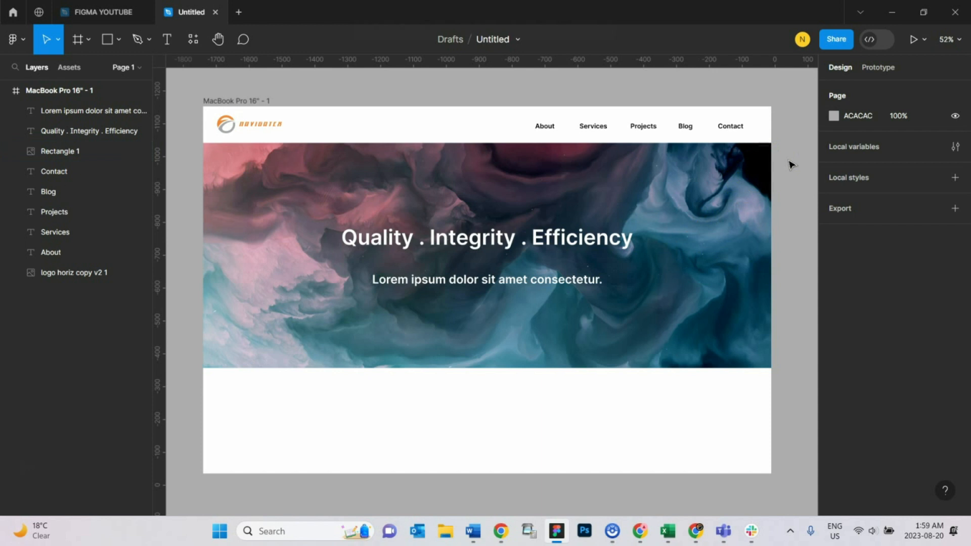
left_click(749, 196)
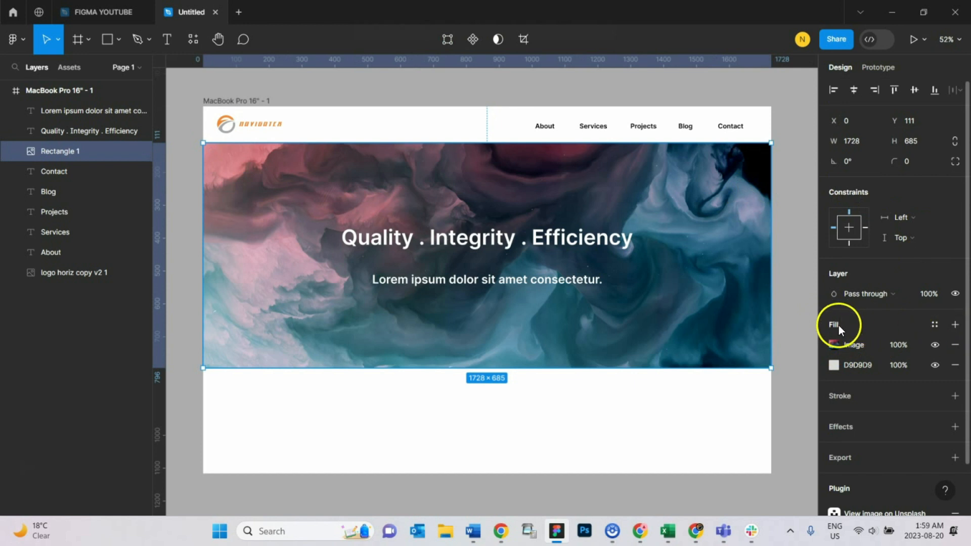
left_click(956, 325)
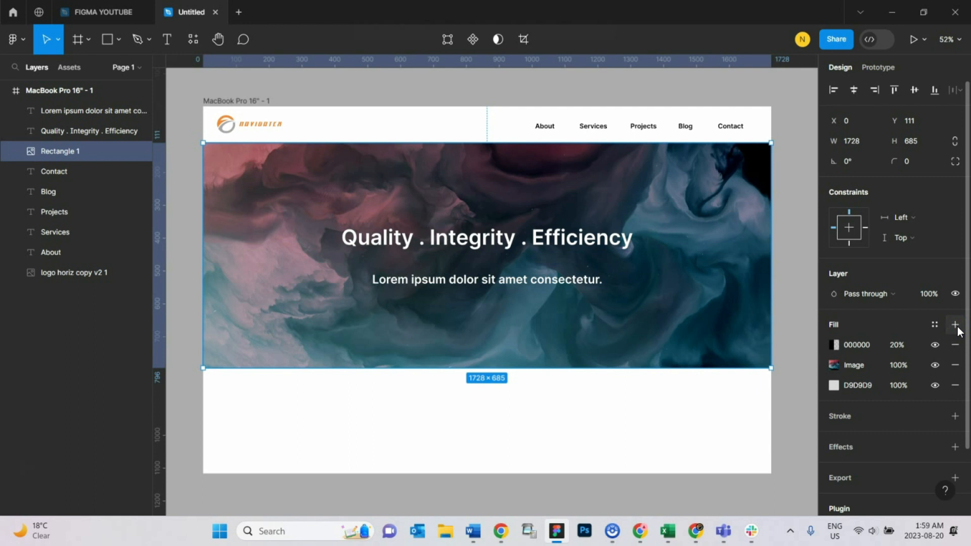
left_click(955, 325)
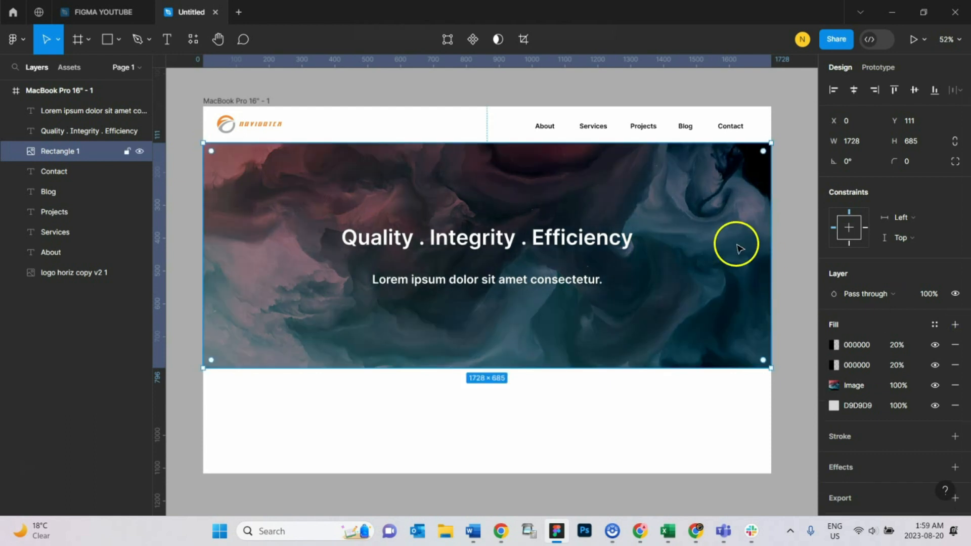
left_click(798, 121)
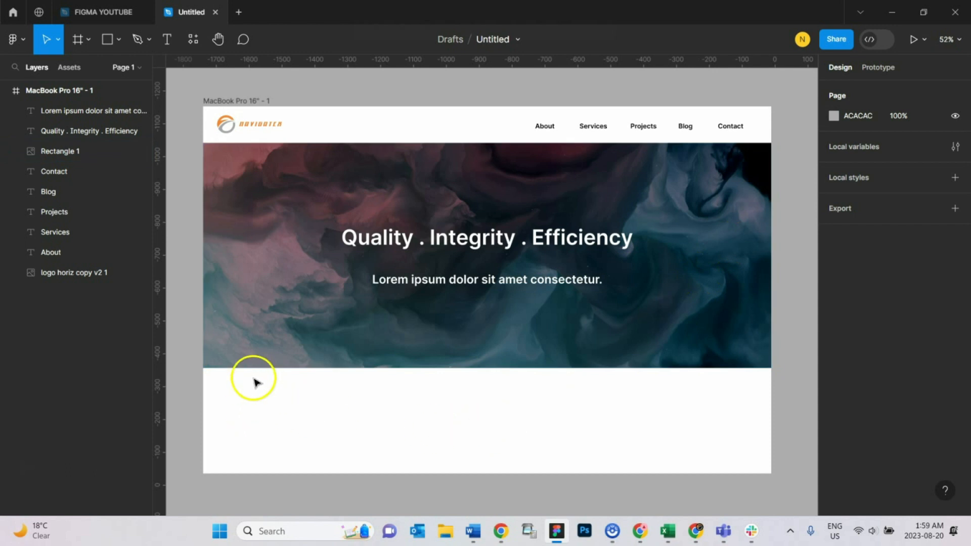
Step: Draw a rectangle about 616 × 317 below the hero image near the frame's left side
left_click(292, 92)
key("r")
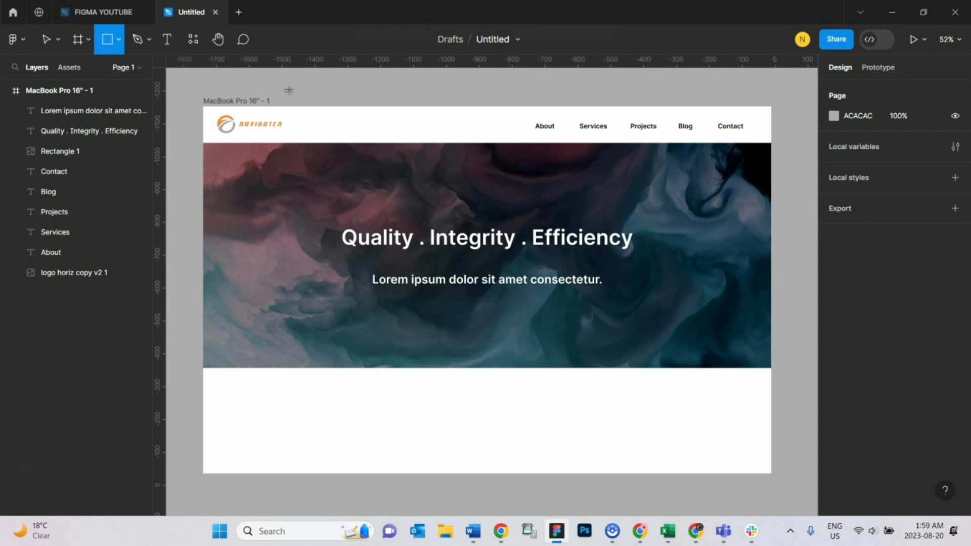
left_click_drag(238, 387, 441, 493)
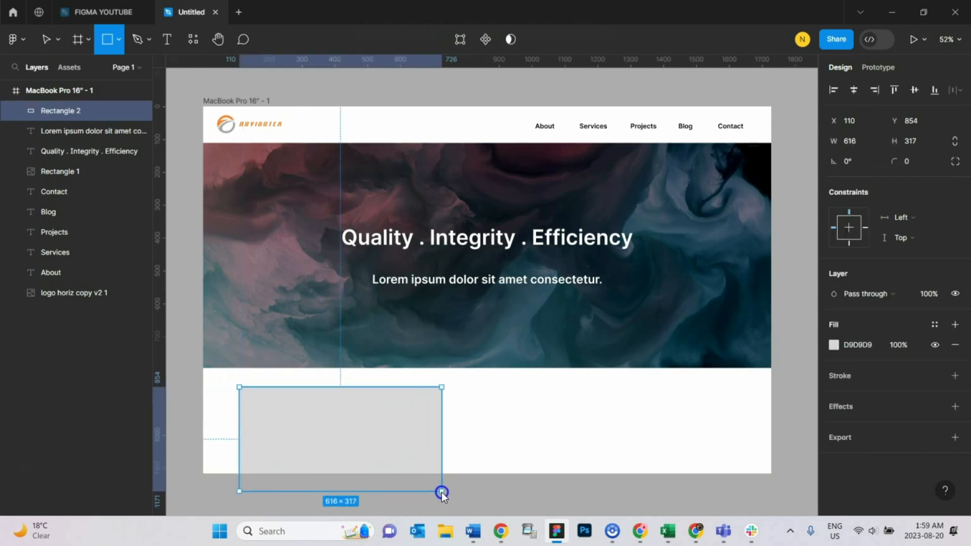
Step: Move the new rectangle slightly to the right
left_click(426, 100)
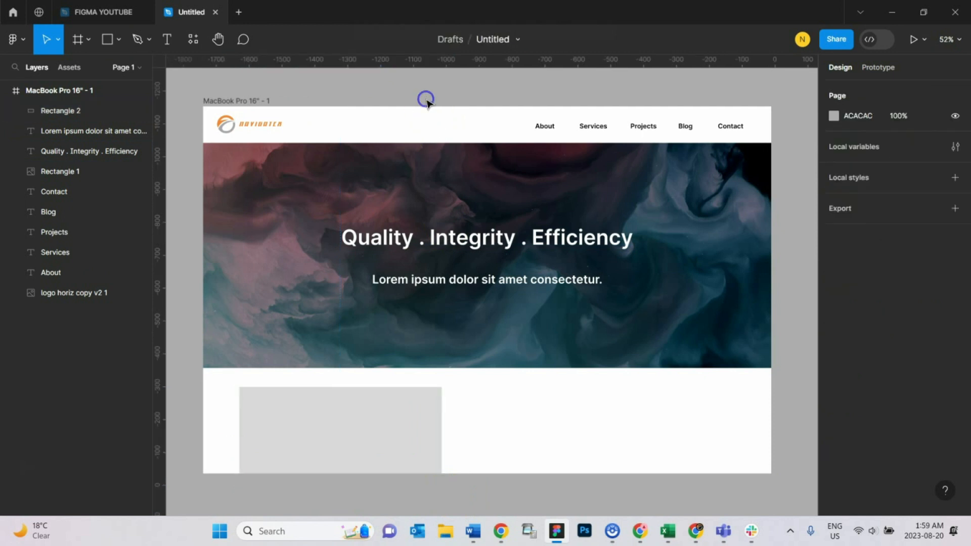
left_click(383, 433)
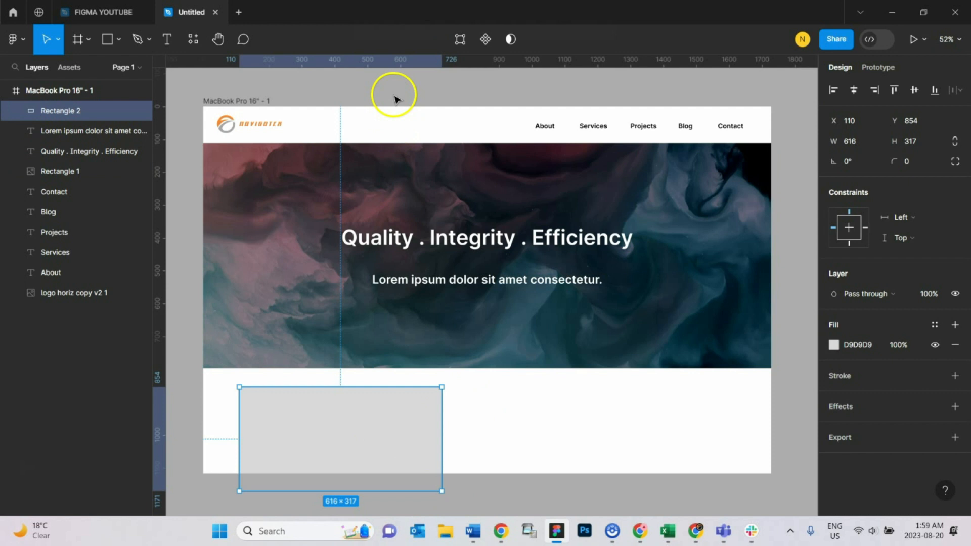
left_click_drag(329, 407, 332, 419)
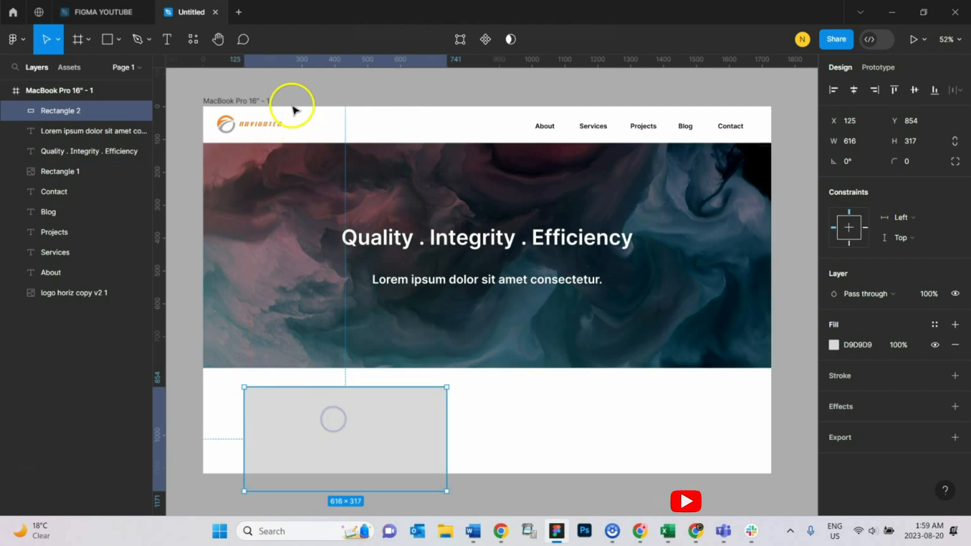
Step: Toggle the MacBook Pro 16" frame's Clip content option off and back on
left_click(288, 87)
left_click(246, 103)
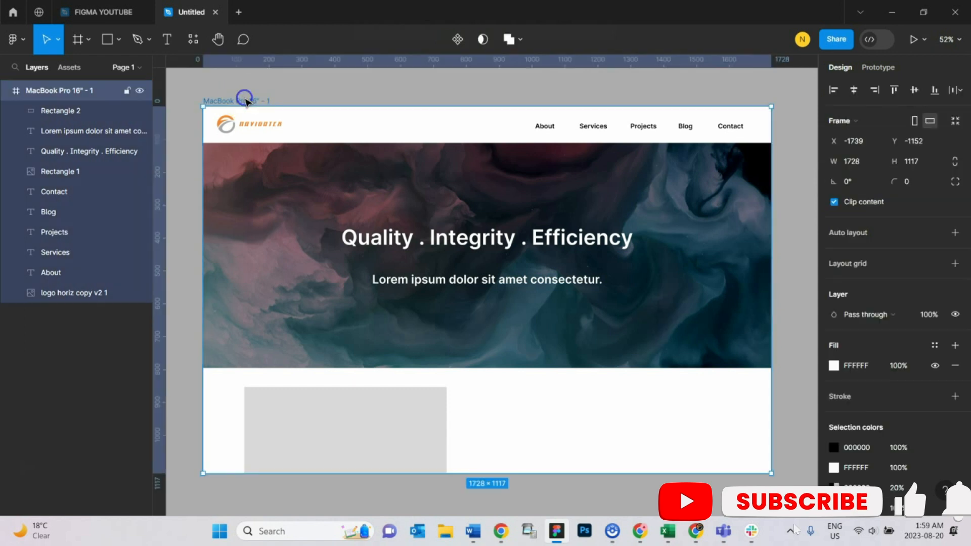
left_click(834, 201)
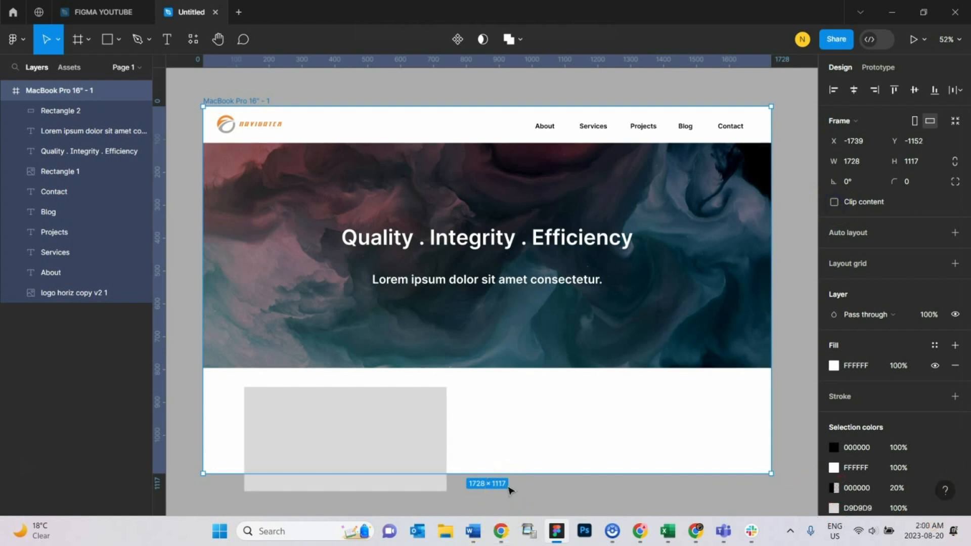
left_click(833, 202)
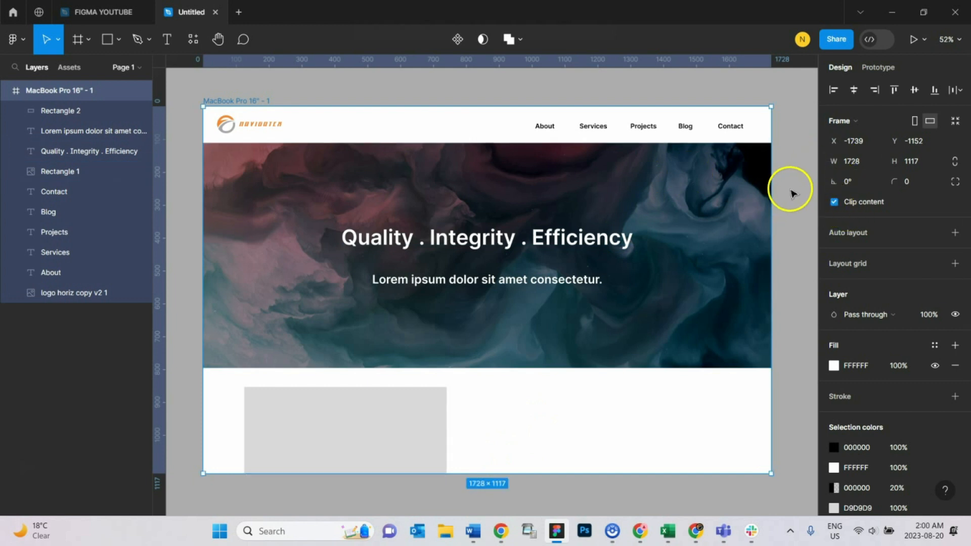
Step: Fill the new rectangle with a laptop photo from the Unsplash plugin's technology category
left_click(386, 428)
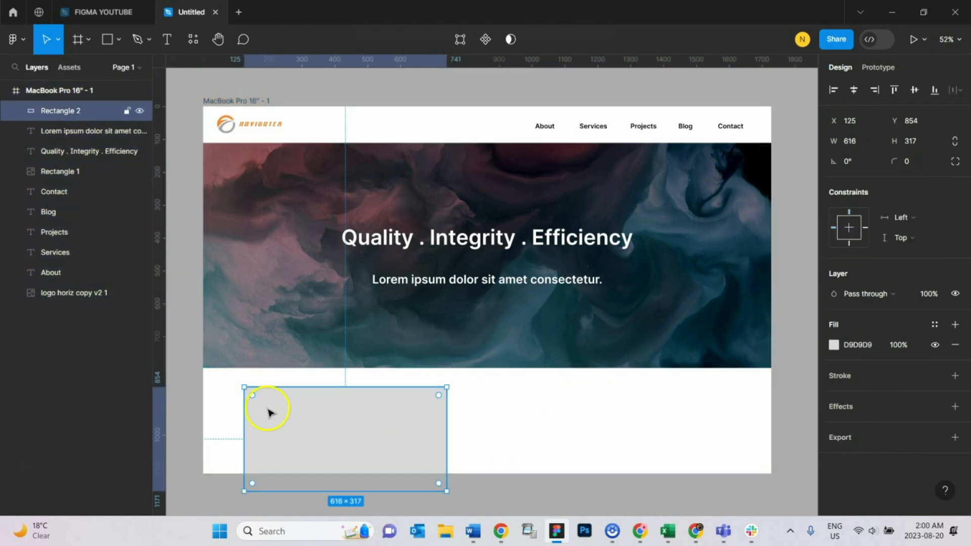
right_click(308, 415)
mouse_move(375, 401)
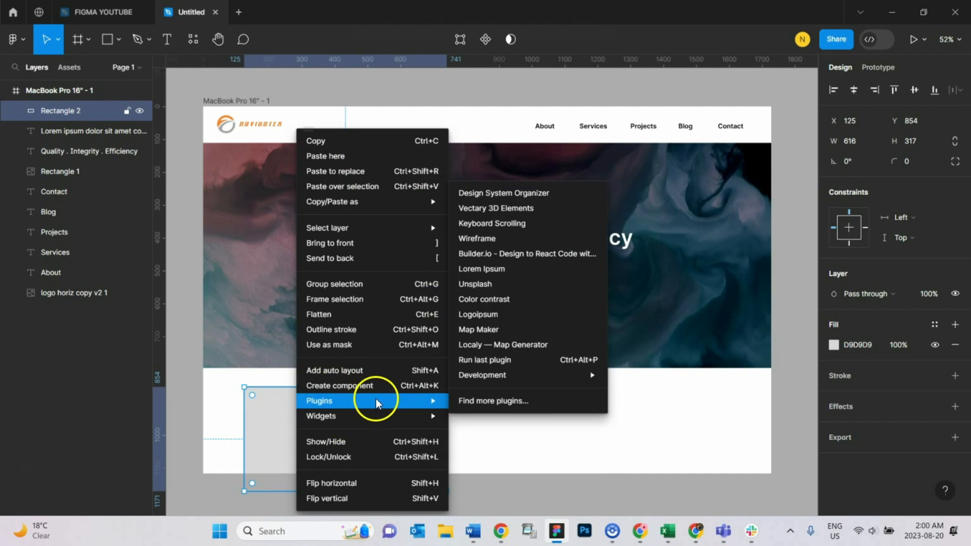
left_click(502, 284)
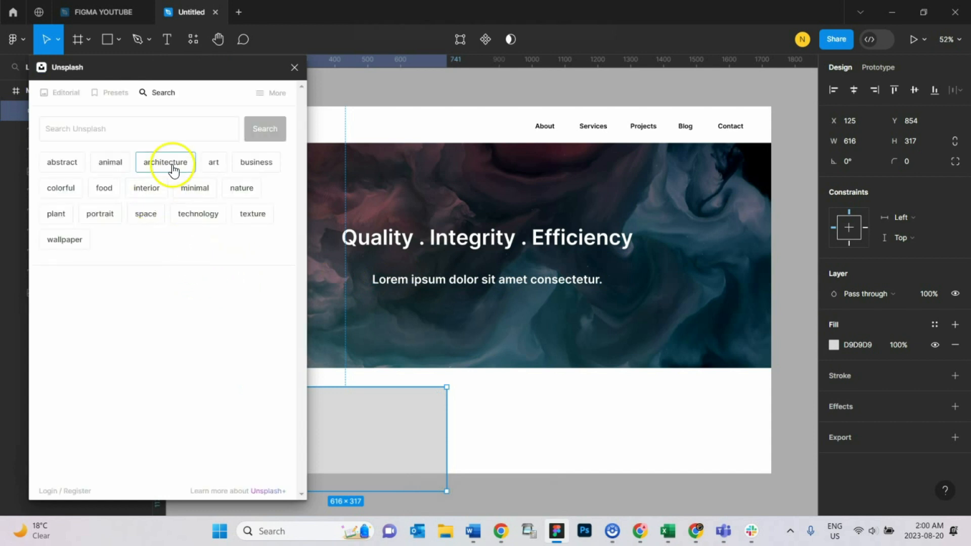
left_click(199, 216)
left_click(229, 342)
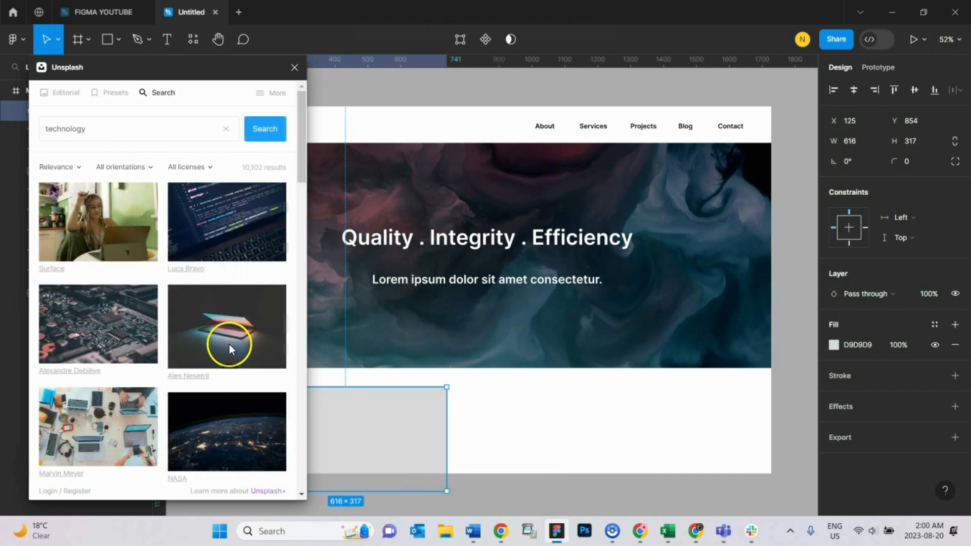
left_click(788, 307)
left_click(295, 67)
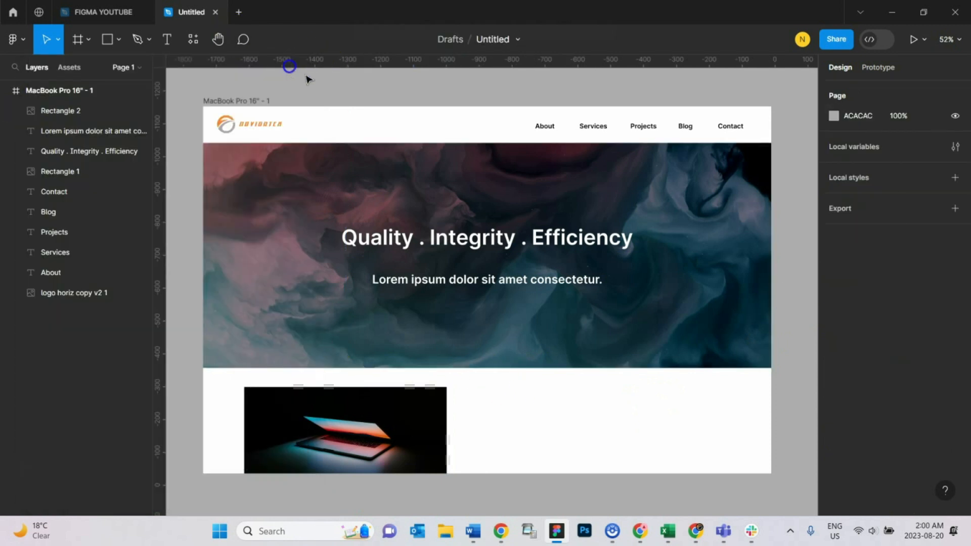
Step: Create a text box beside the laptop image and enter the heading "Our Philosophy"
left_click(165, 39)
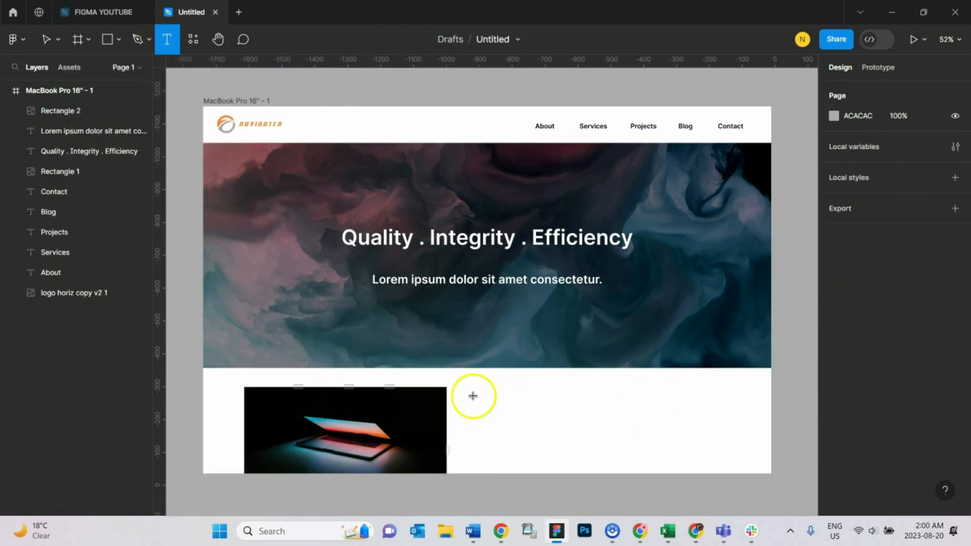
left_click_drag(460, 390, 687, 416)
left_click(832, 426)
key("Return")
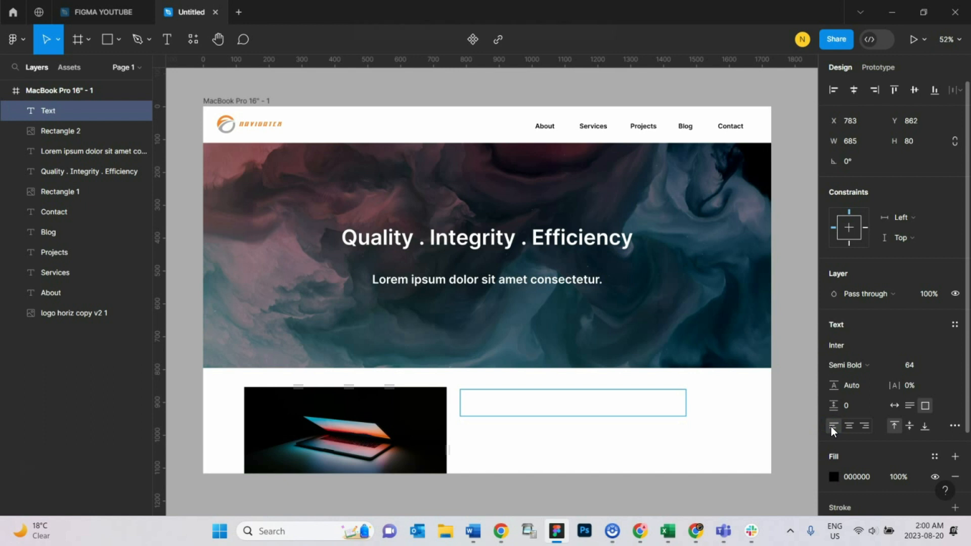
type("Out P")
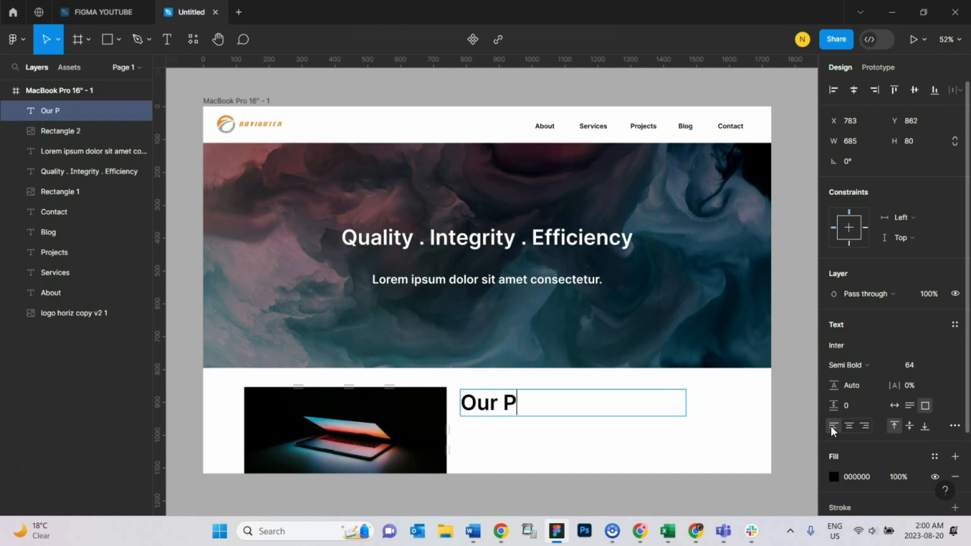
type("hiliosophya")
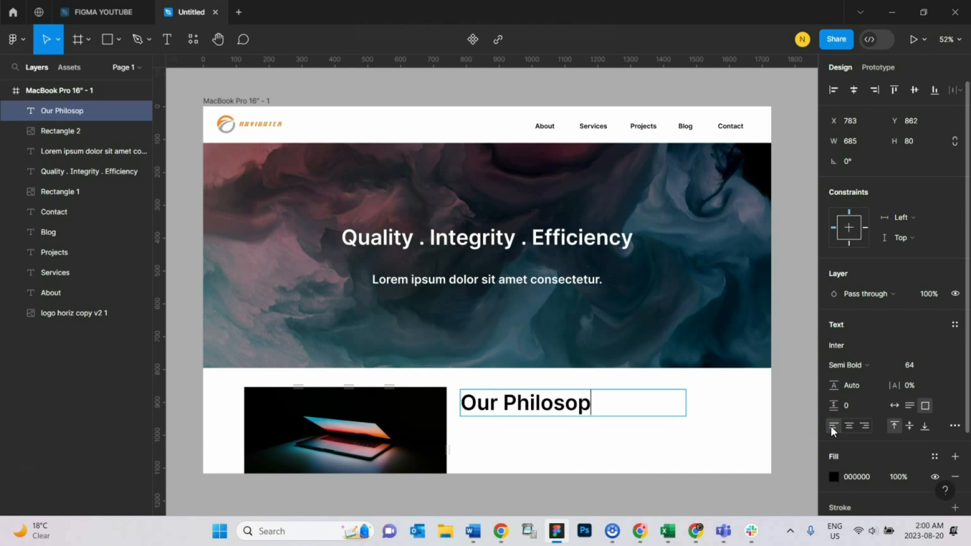
key("BackSpace")
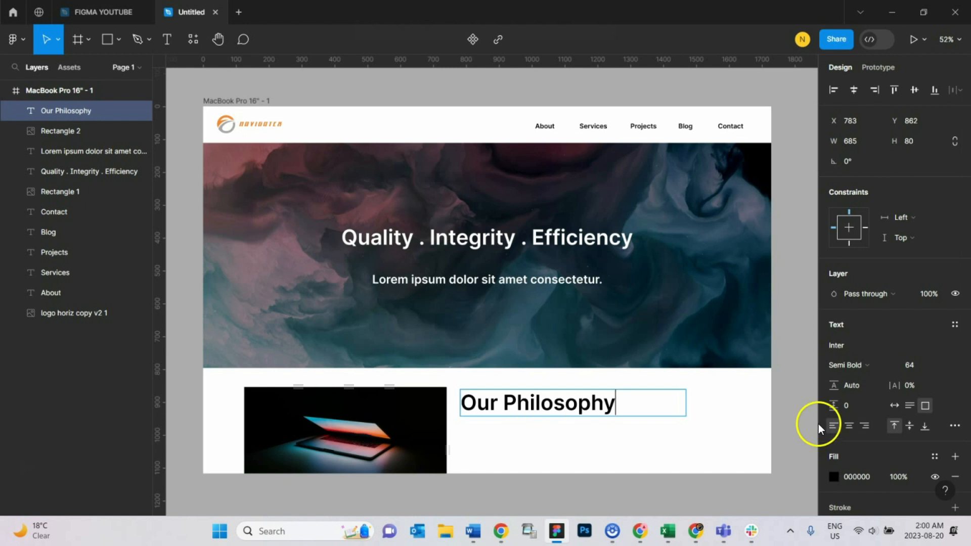
Step: Set the "Our Philosophy" heading's font size to 40
key("ctrl+a")
left_click(946, 365)
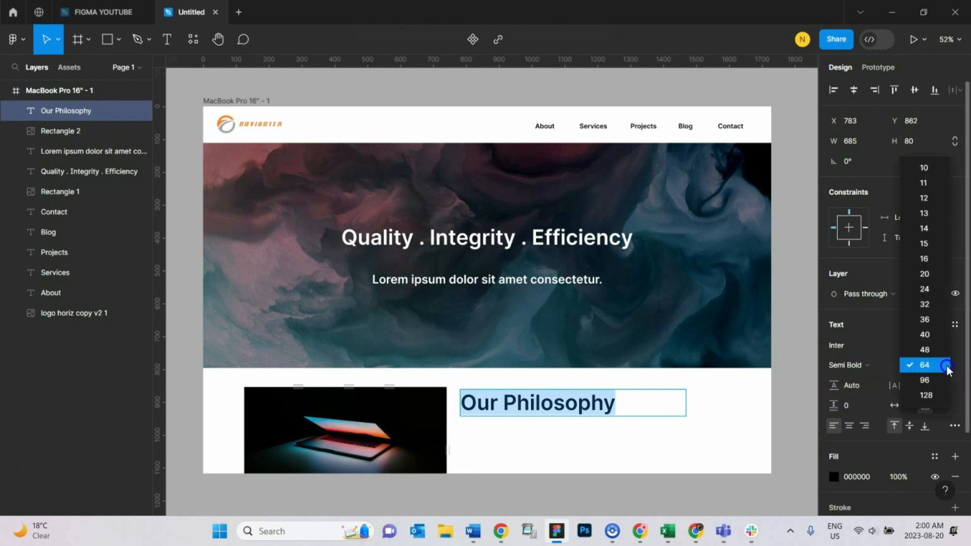
left_click(930, 335)
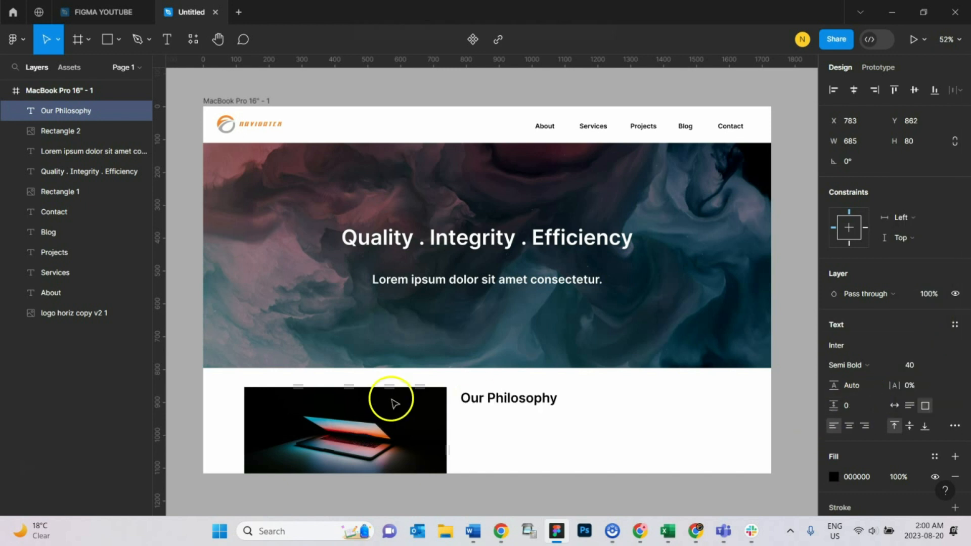
key("Escape")
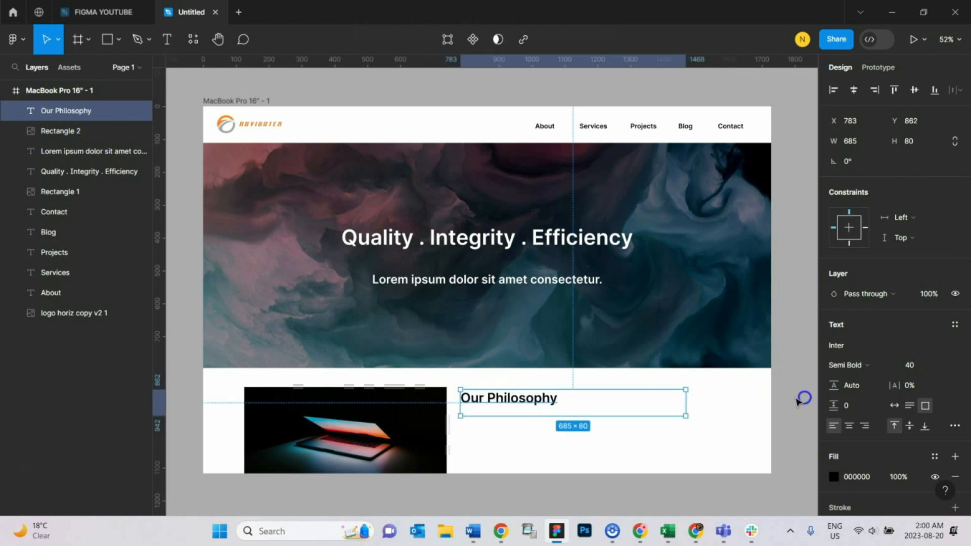
Step: Duplicate the heading, move the copy below it and resize it to about 861 × 168
left_click(895, 406)
key("ctrl+d")
left_click_drag(522, 404, 746, 434)
left_click_drag(685, 433, 687, 472)
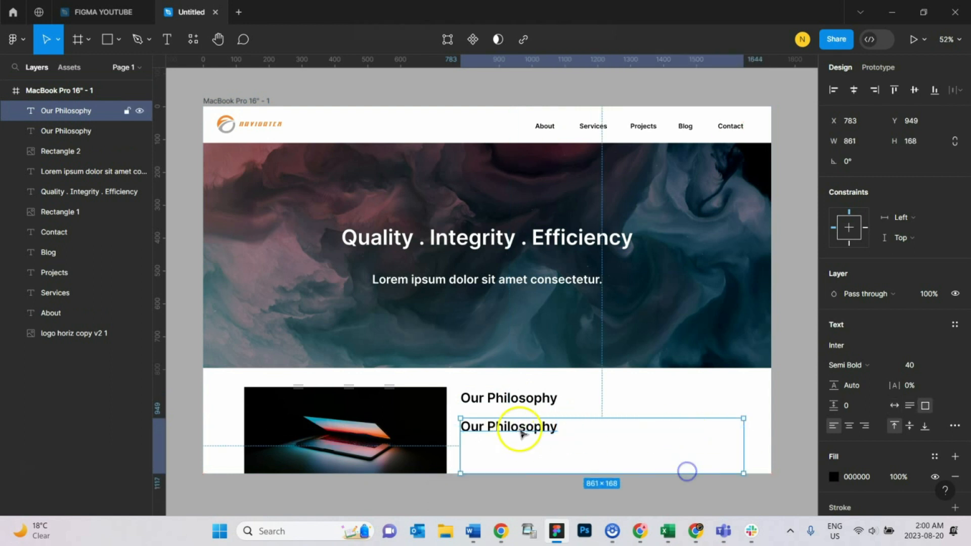
Step: Set the duplicated text's font size to 20 and its weight to Medium
left_click(940, 365)
left_click(935, 336)
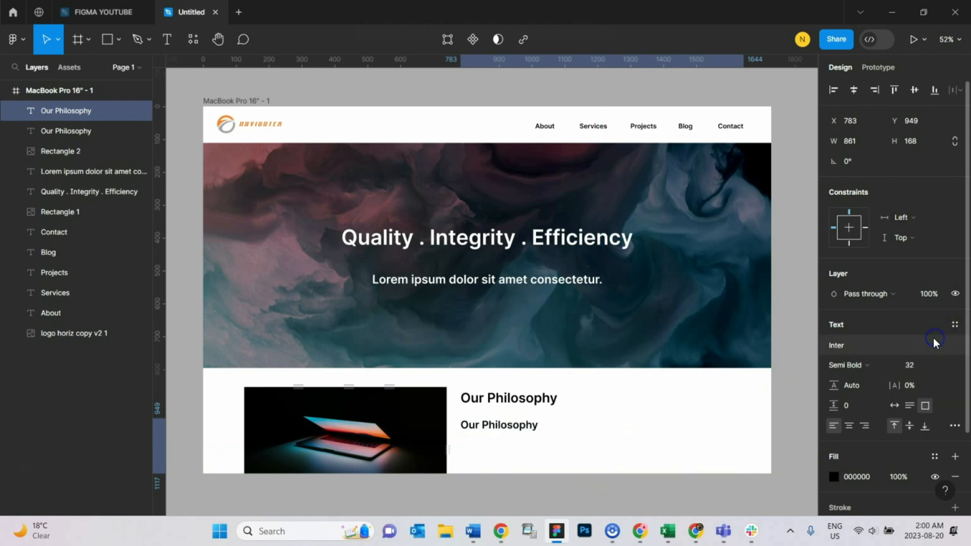
left_click(948, 365)
left_click(934, 331)
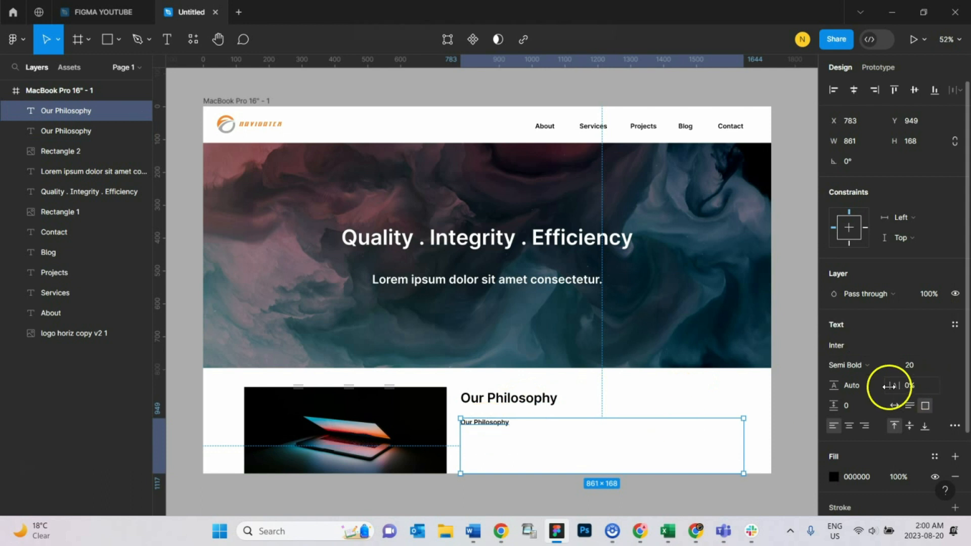
left_click(866, 366)
left_click(882, 264)
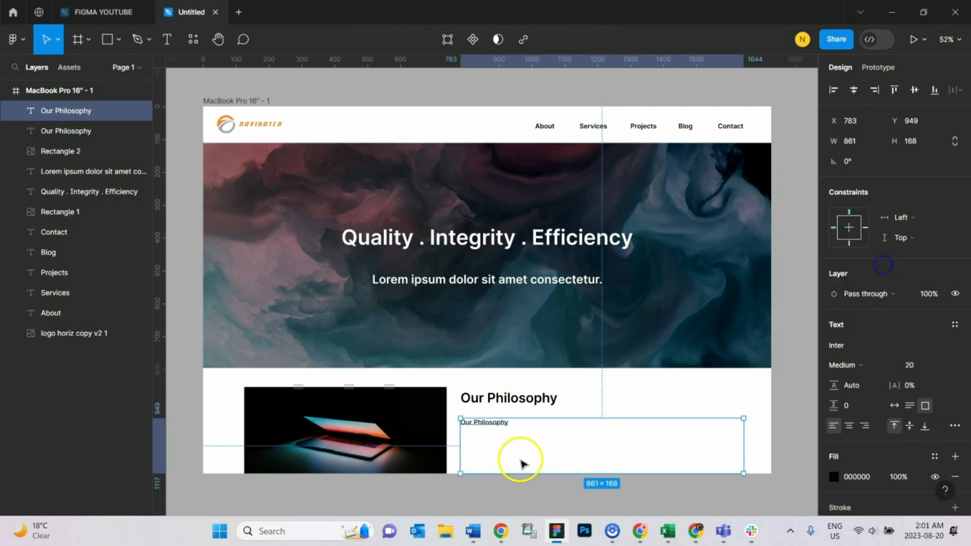
Step: Replace the duplicated text with 5 sentences of placeholder text using the Lorem Ipsum plugin
right_click(494, 427)
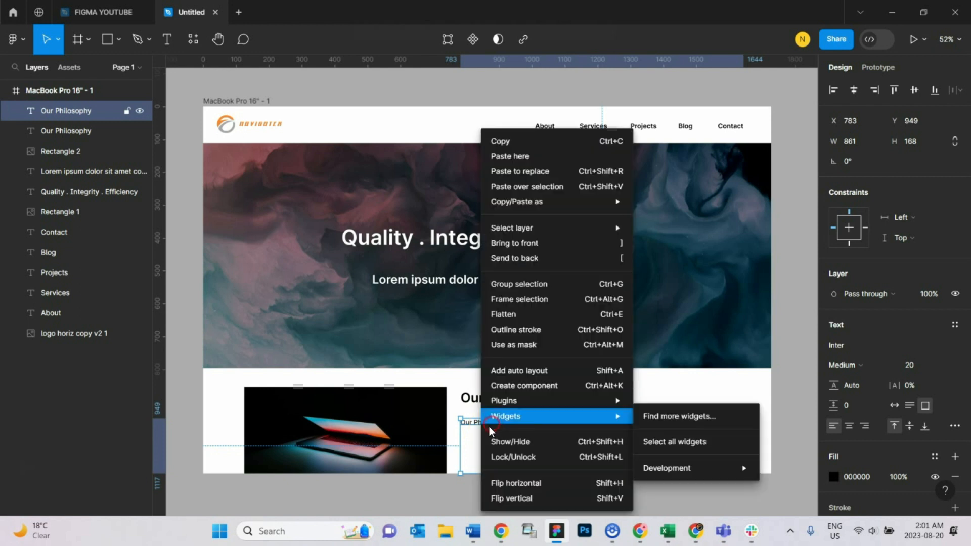
mouse_move(603, 403)
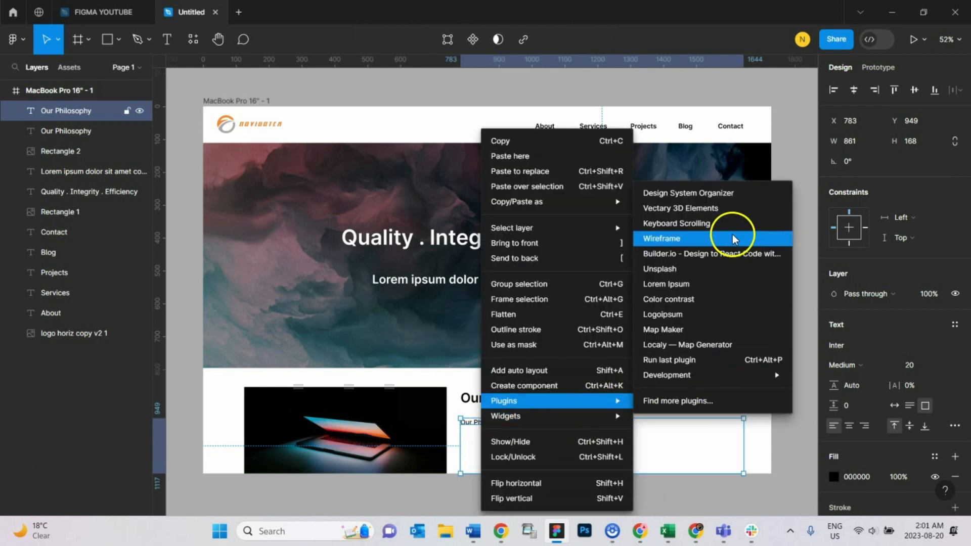
left_click(707, 286)
left_click(582, 191)
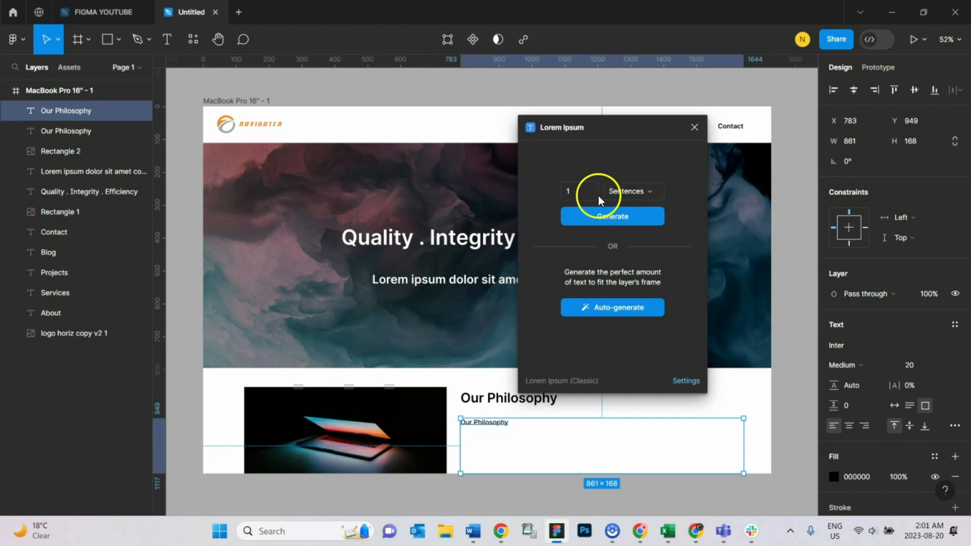
type("5")
left_click(634, 217)
left_click(784, 419)
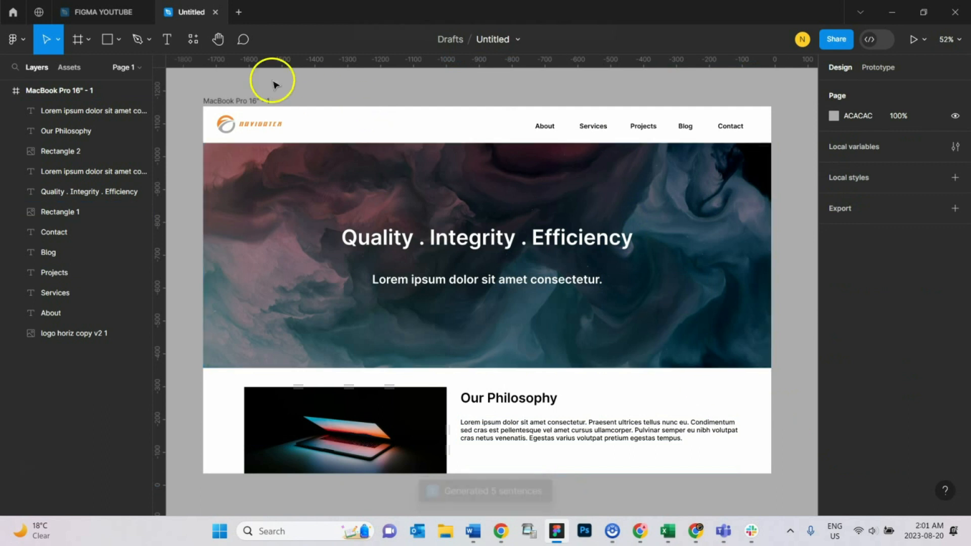
left_click(220, 101)
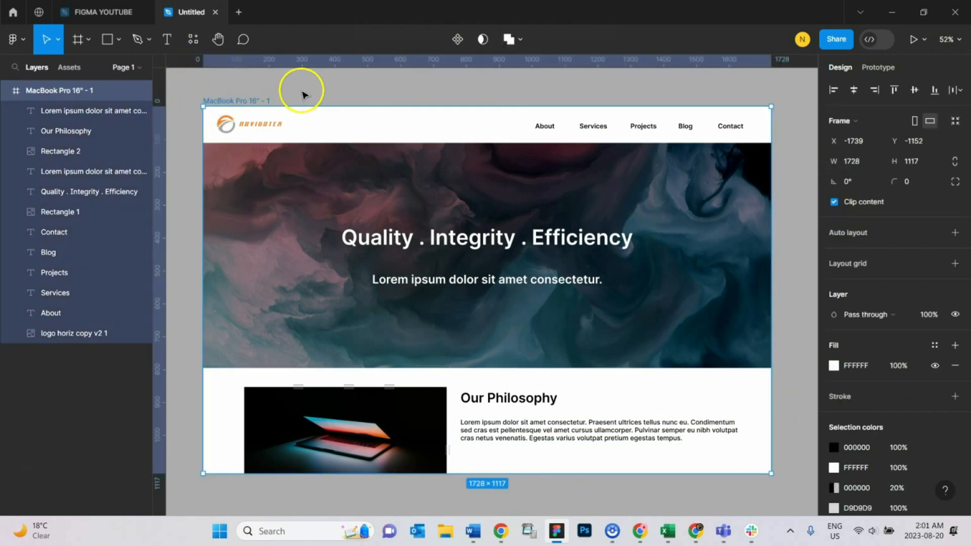